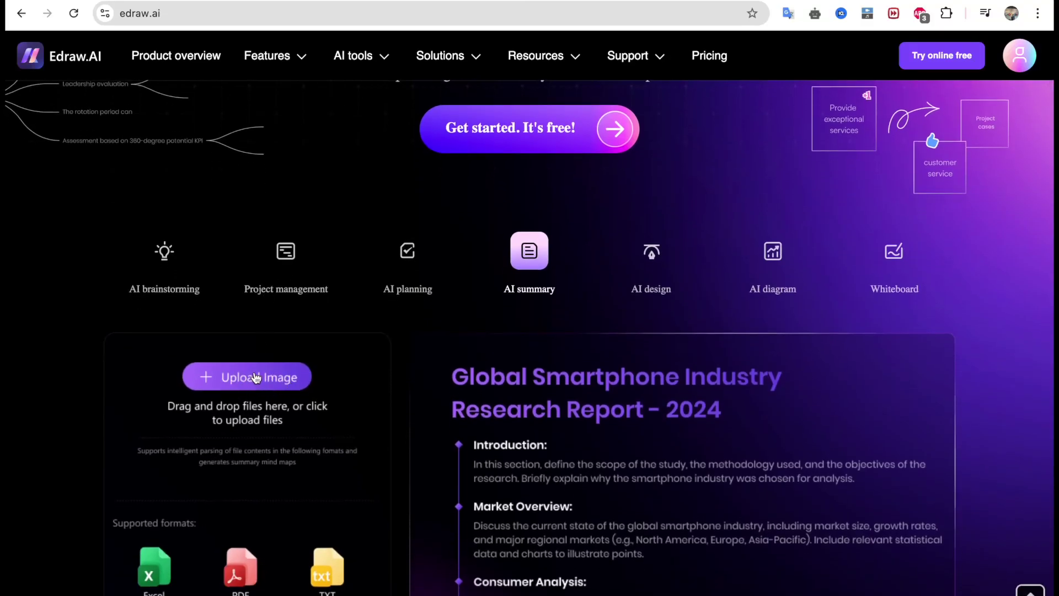
scroll(501, 447, down, 2)
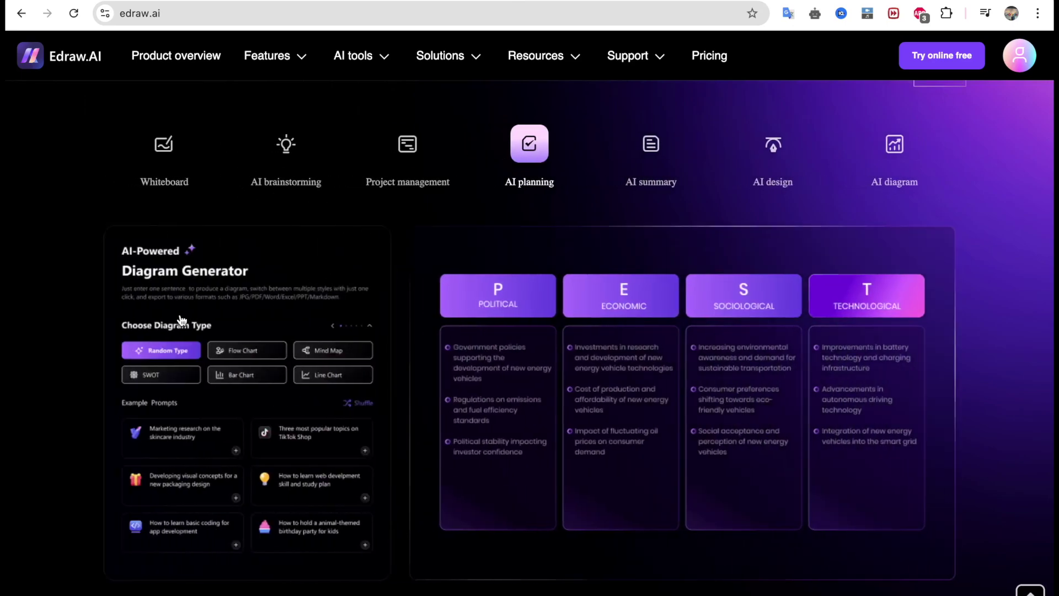
Cycle through the AI brainstorming, whiteboard, diagram, design and summary examples to the Mind Map Generator
click(290, 161)
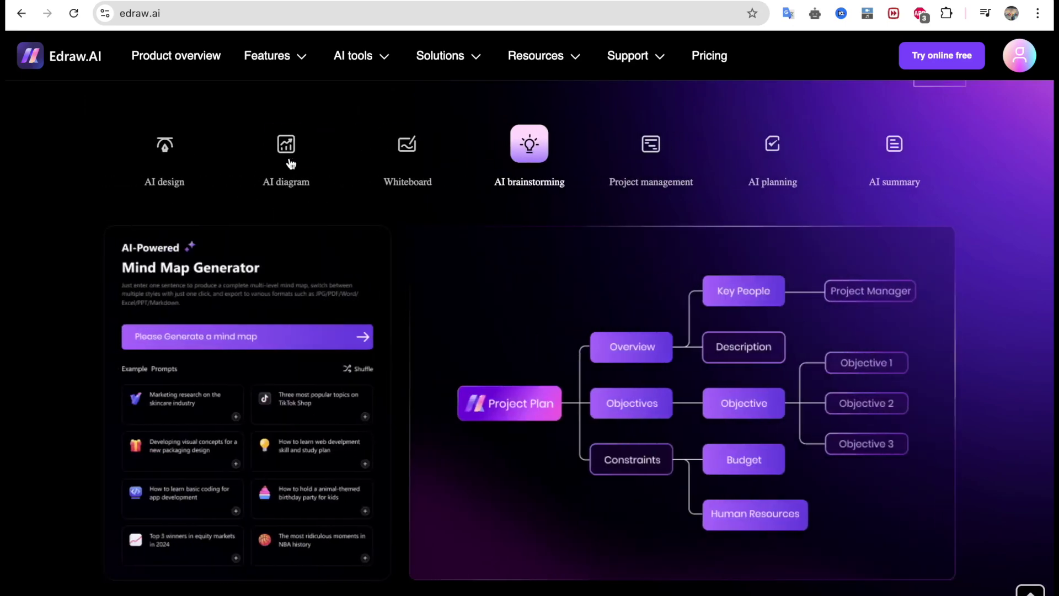
click(421, 156)
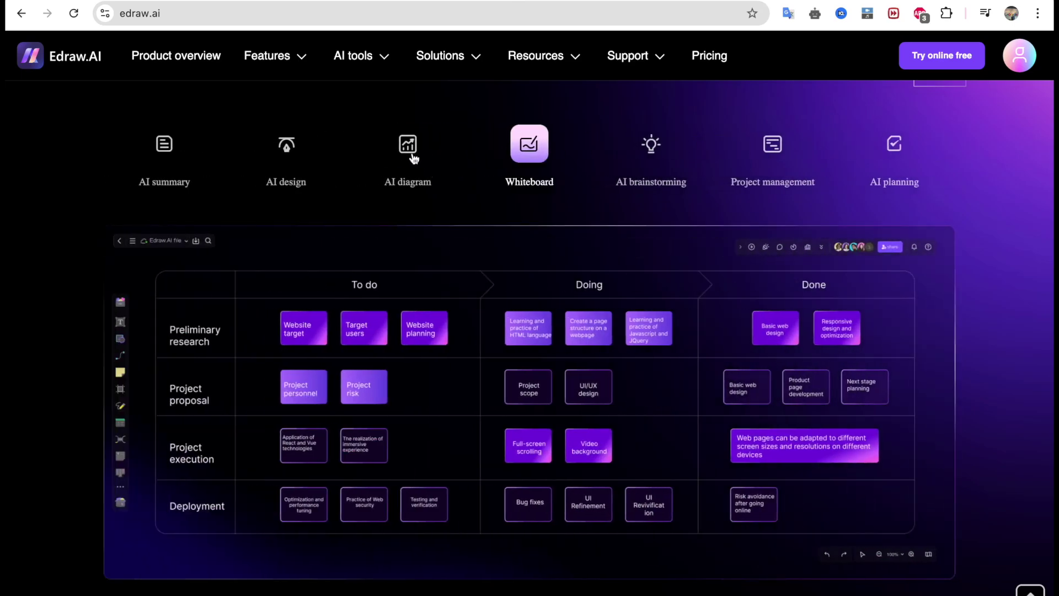
click(413, 158)
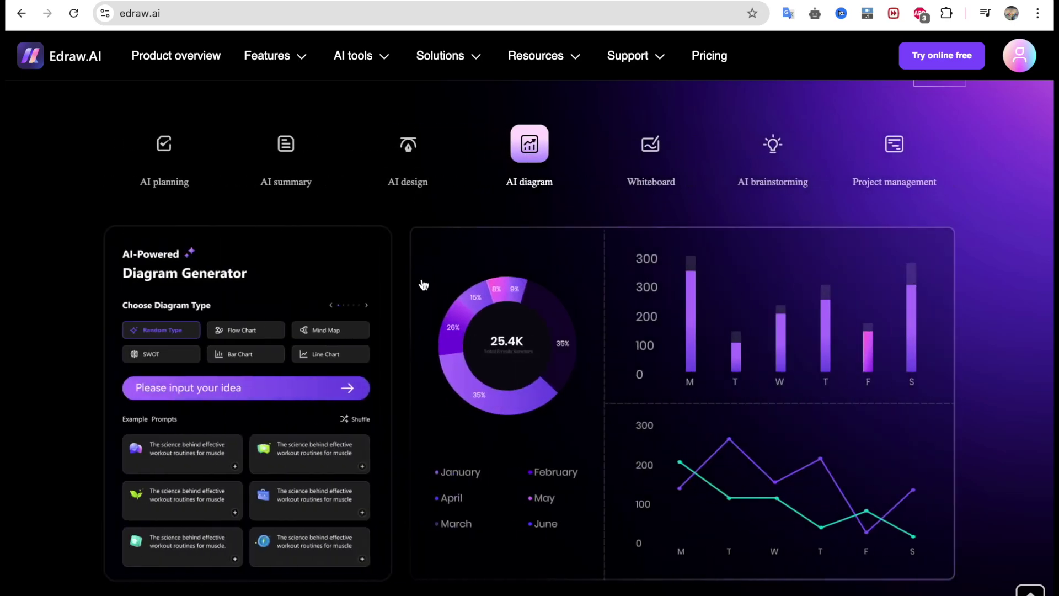
click(390, 168)
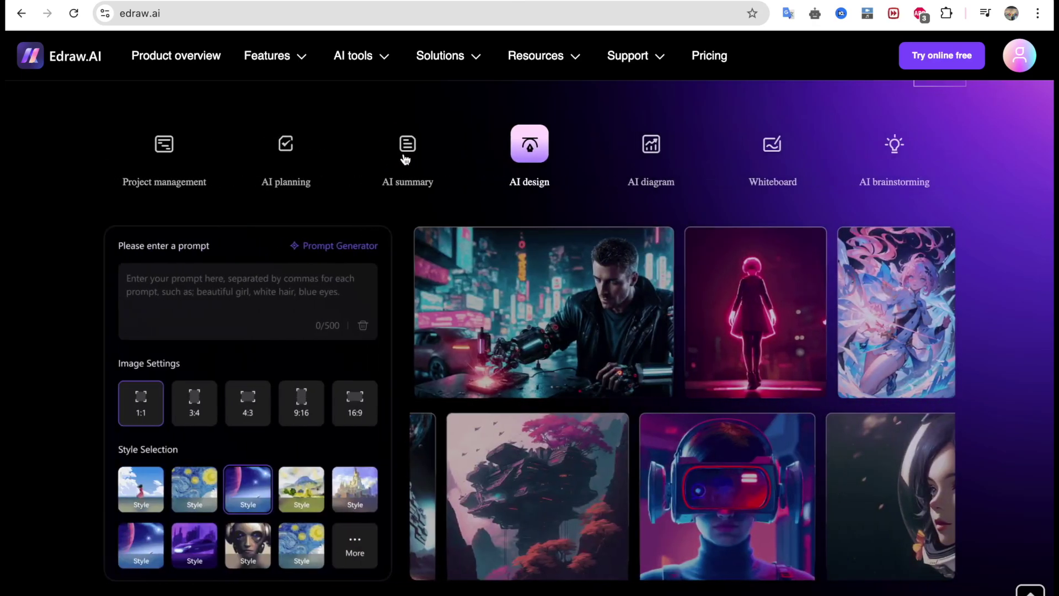
click(407, 159)
click(361, 152)
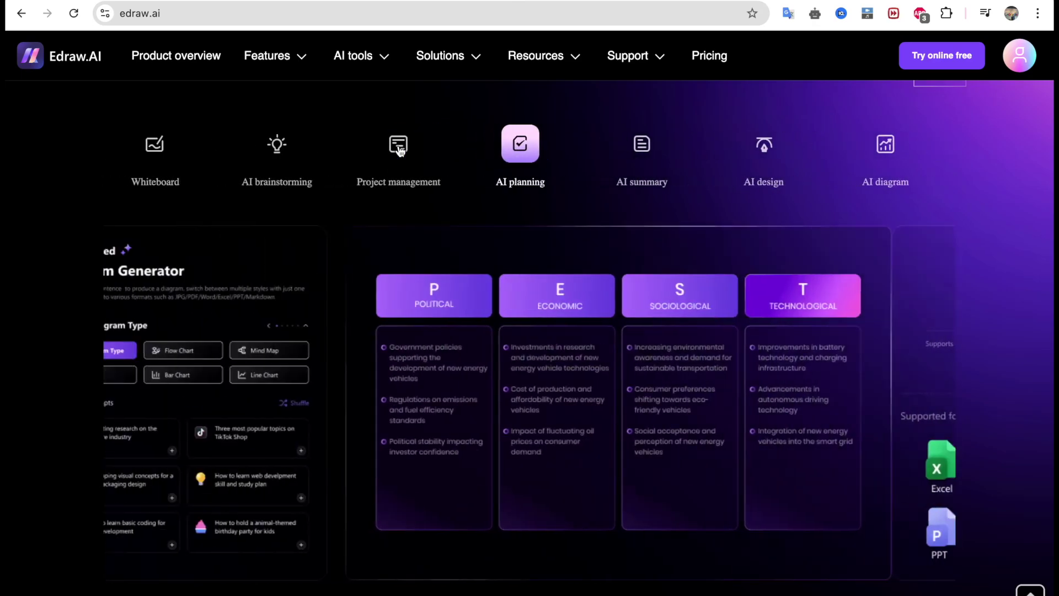
click(390, 154)
scroll(389, 155, down, 2)
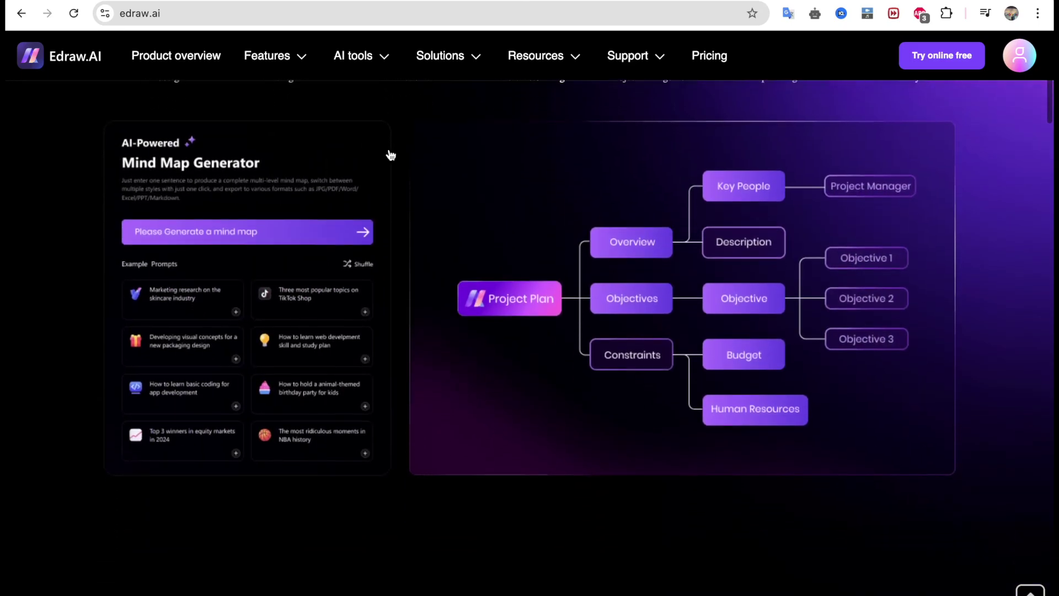
Scroll down the homepage and view the Simplicity benefits section
scroll(388, 154, down, 6)
scroll(389, 155, down, 2)
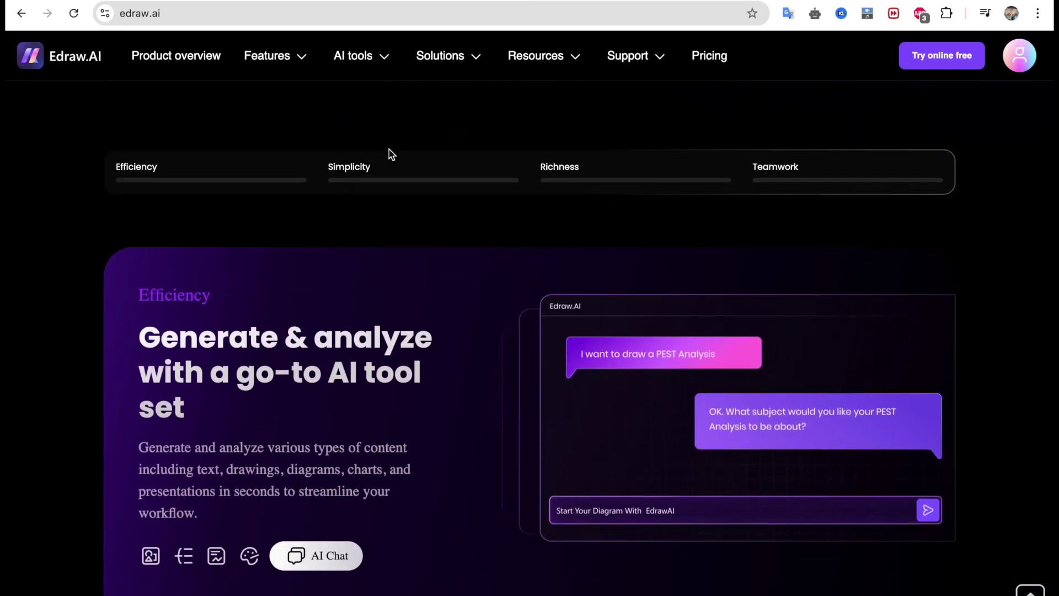
scroll(369, 367, down, 1)
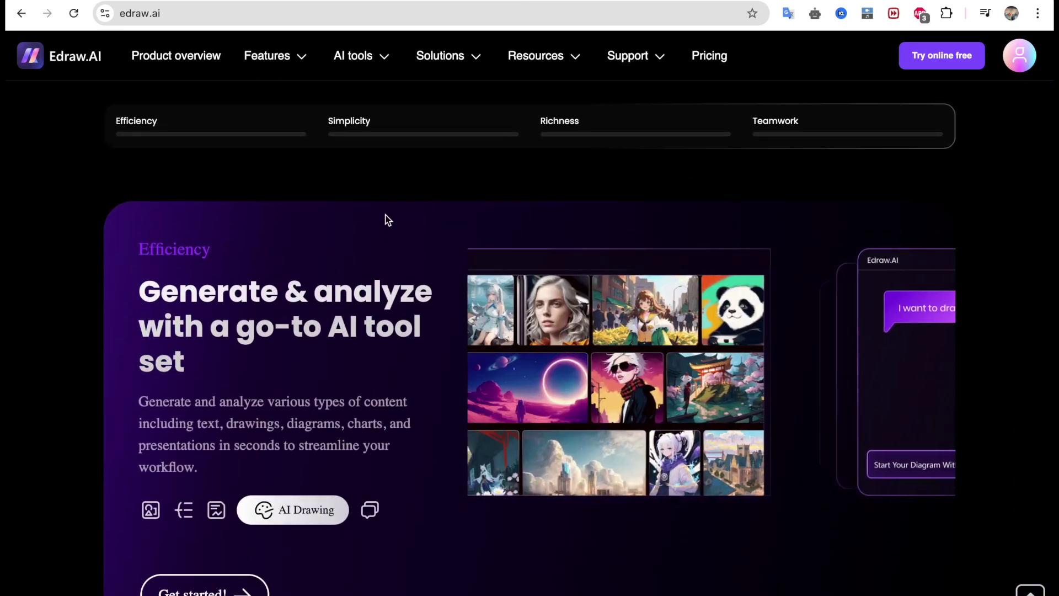
click(361, 133)
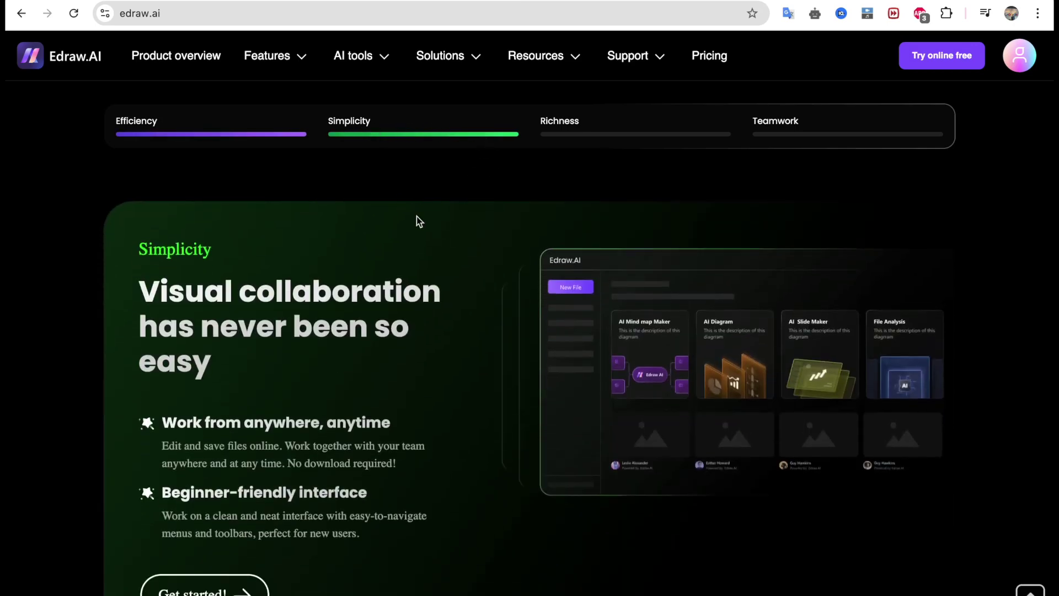
scroll(316, 339, down, 2)
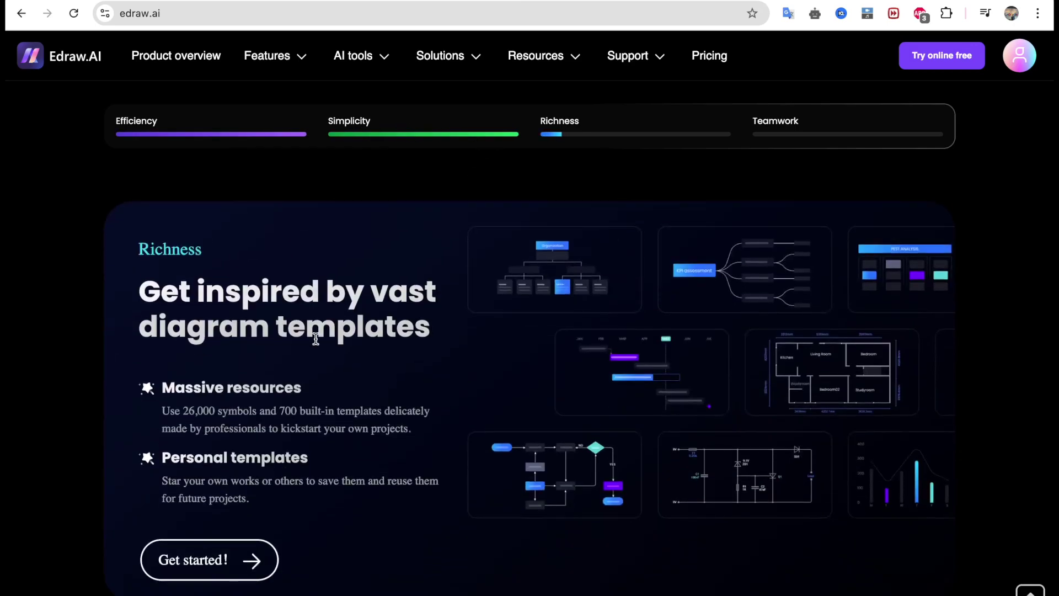
scroll(315, 339, up, 2)
scroll(395, 273, down, 1)
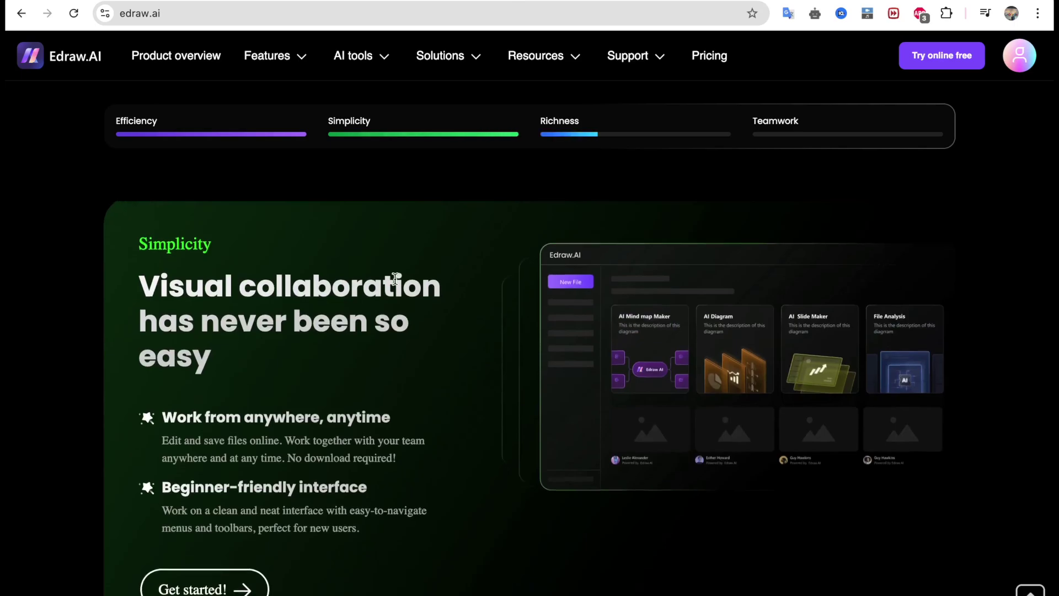
scroll(395, 276, down, 2)
scroll(395, 277, up, 2)
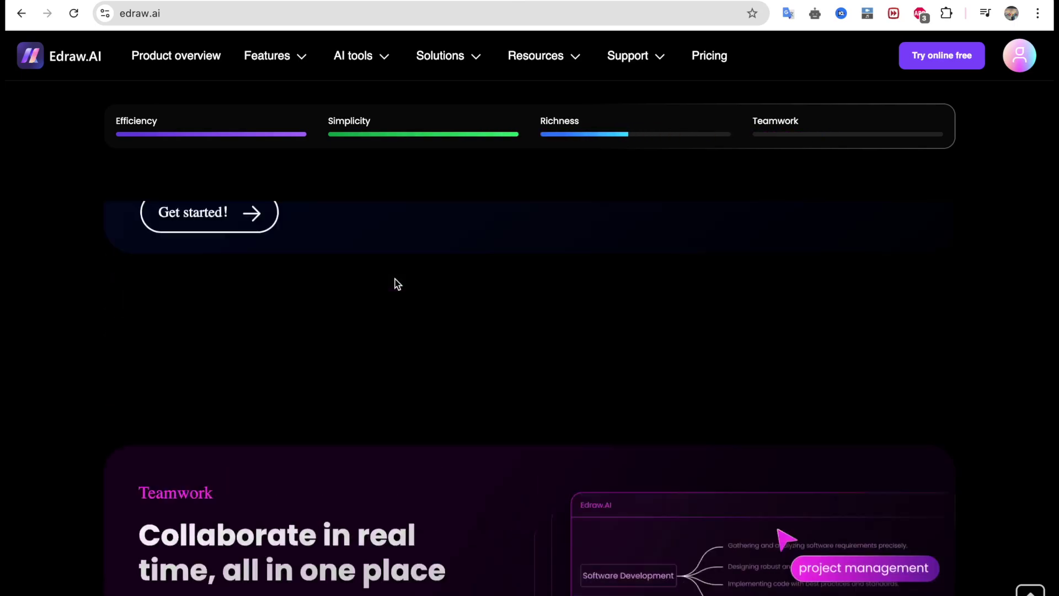
View the Project management, Research, Engineering, Marketing, Consulting, Education and IT teams use cases
scroll(382, 305, down, 1)
scroll(381, 303, down, 2)
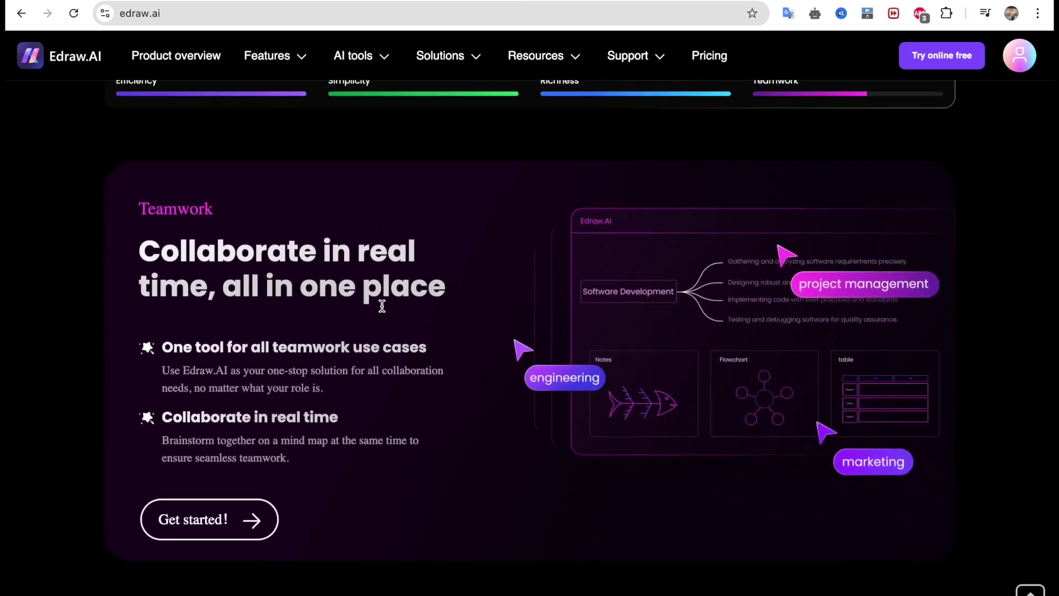
scroll(422, 323, down, 2)
scroll(423, 323, down, 5)
scroll(419, 324, down, 2)
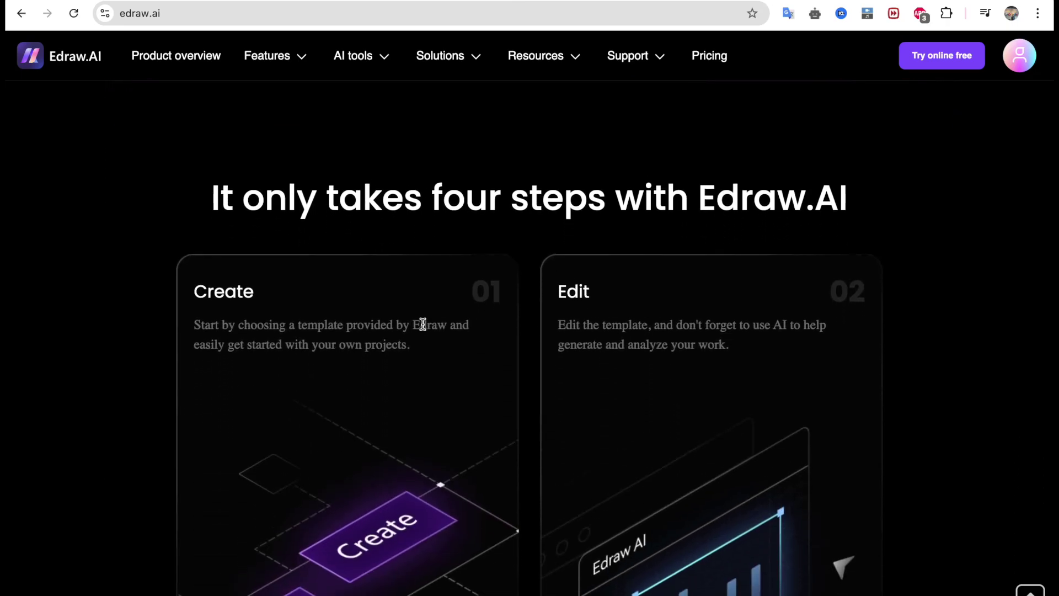
scroll(309, 364, down, 1)
scroll(684, 253, down, 3)
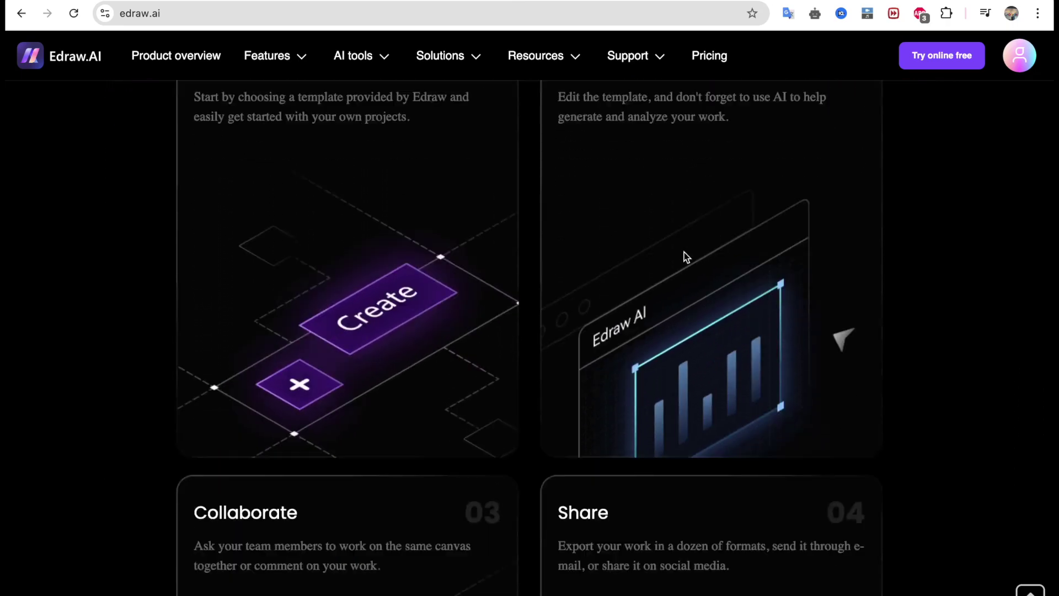
scroll(684, 252, down, 5)
scroll(677, 254, down, 3)
scroll(676, 252, down, 2)
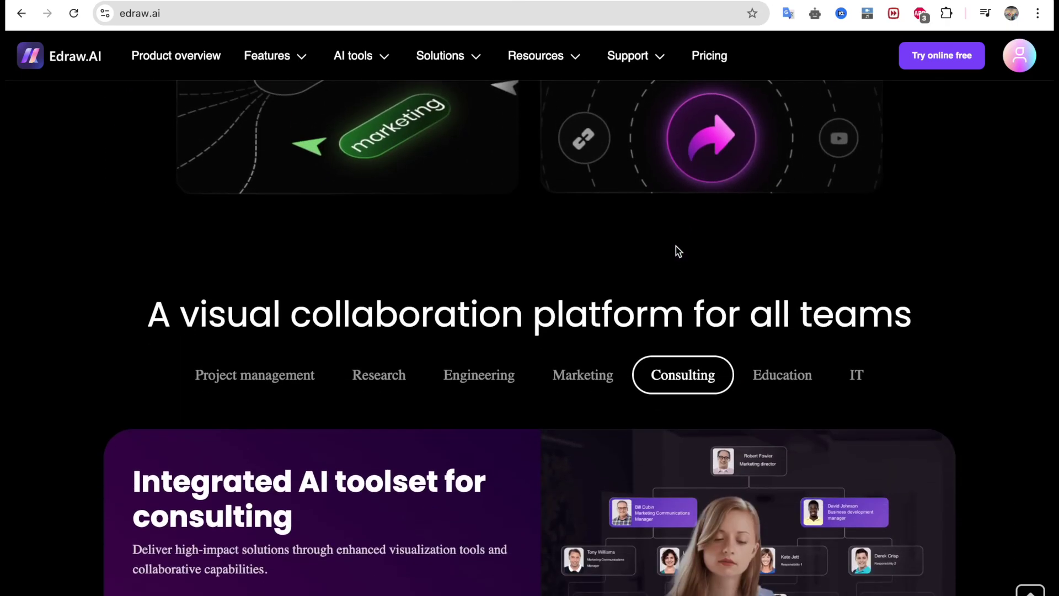
scroll(681, 224, down, 2)
scroll(400, 415, down, 1)
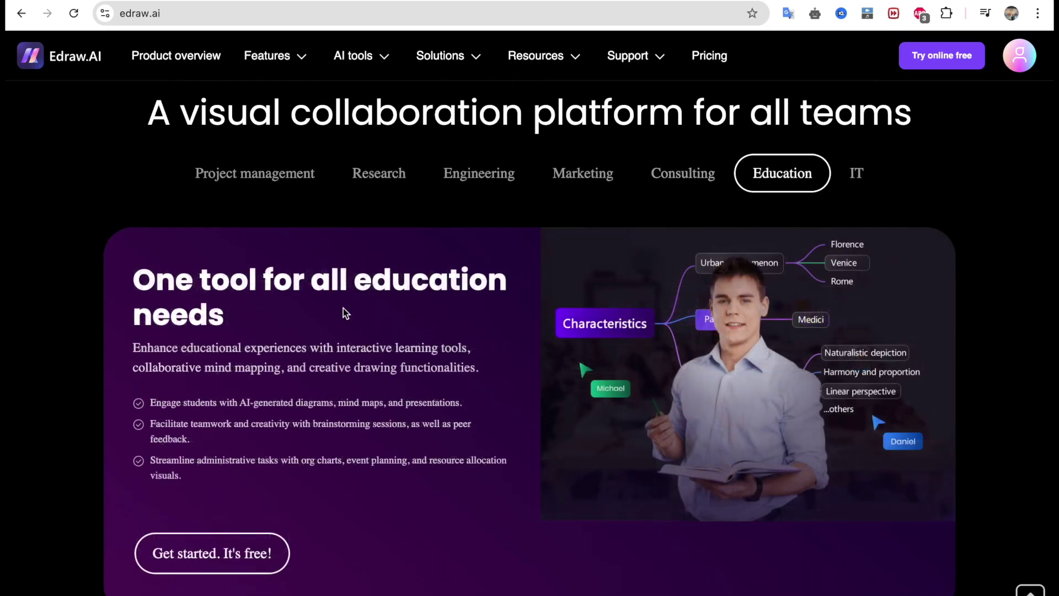
scroll(452, 377, down, 1)
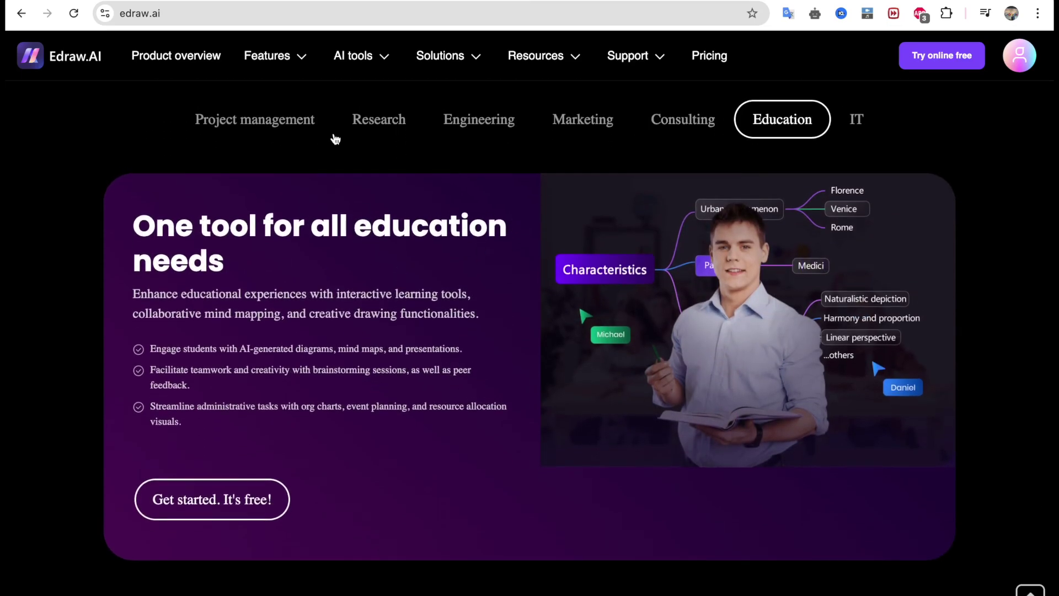
click(280, 120)
click(355, 117)
click(470, 127)
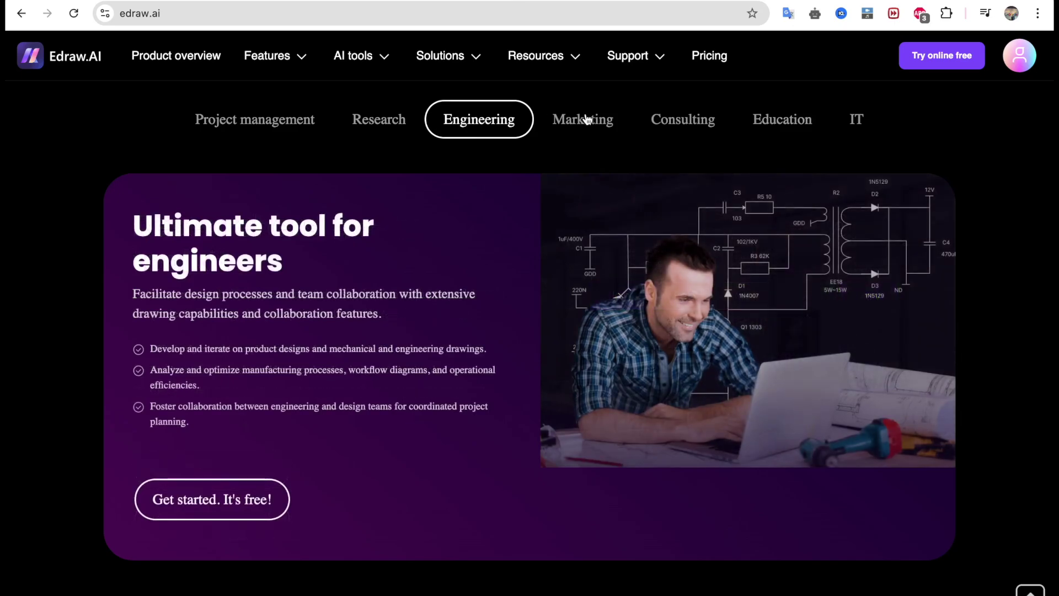
click(583, 117)
click(684, 122)
click(795, 124)
click(857, 120)
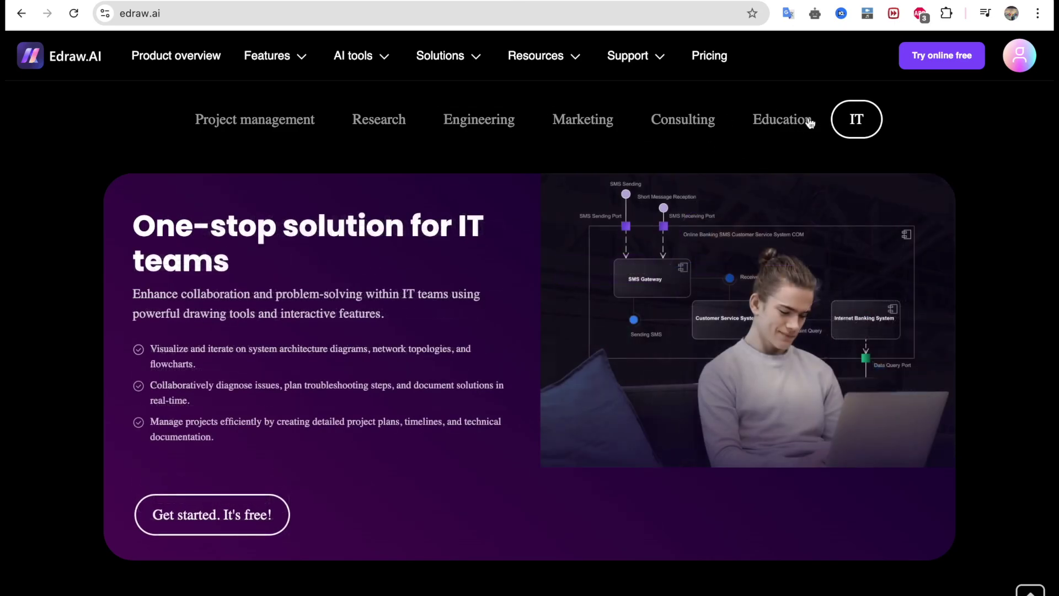
Jump back to the 'Where creativity meets intelligence' headline at the top
scroll(563, 327, down, 5)
scroll(564, 327, down, 3)
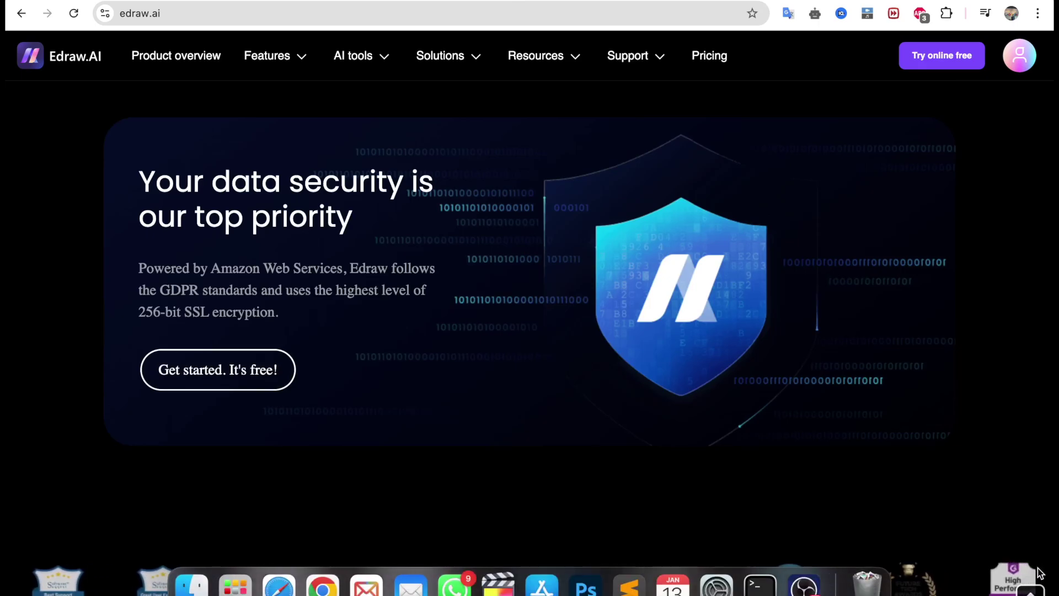
click(1030, 590)
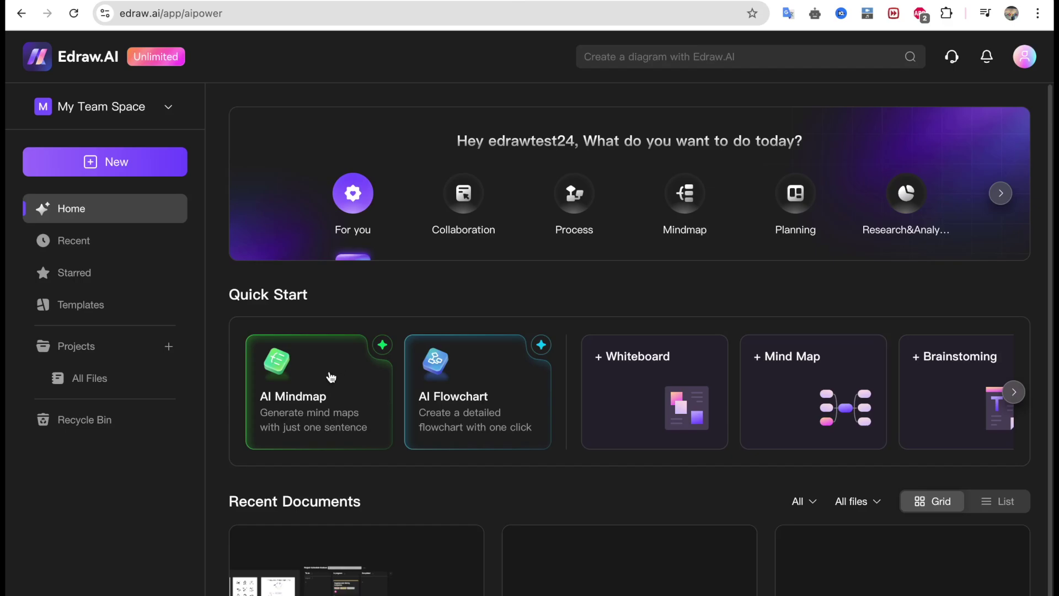
View the Collaboration and Process quick-start options, including AI Flowchart
click(476, 215)
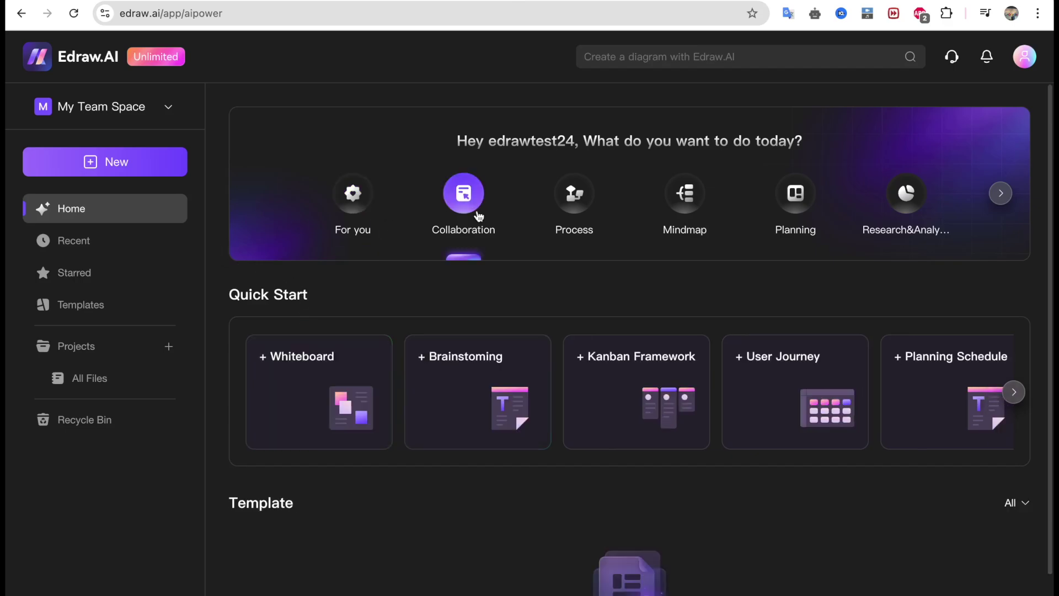
scroll(526, 331, down, 2)
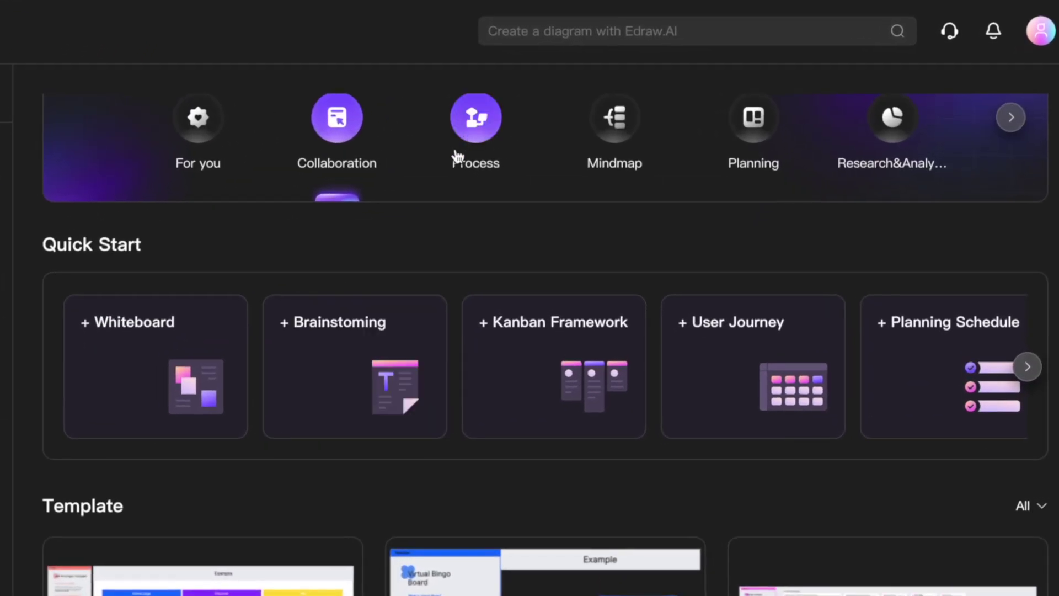
click(457, 158)
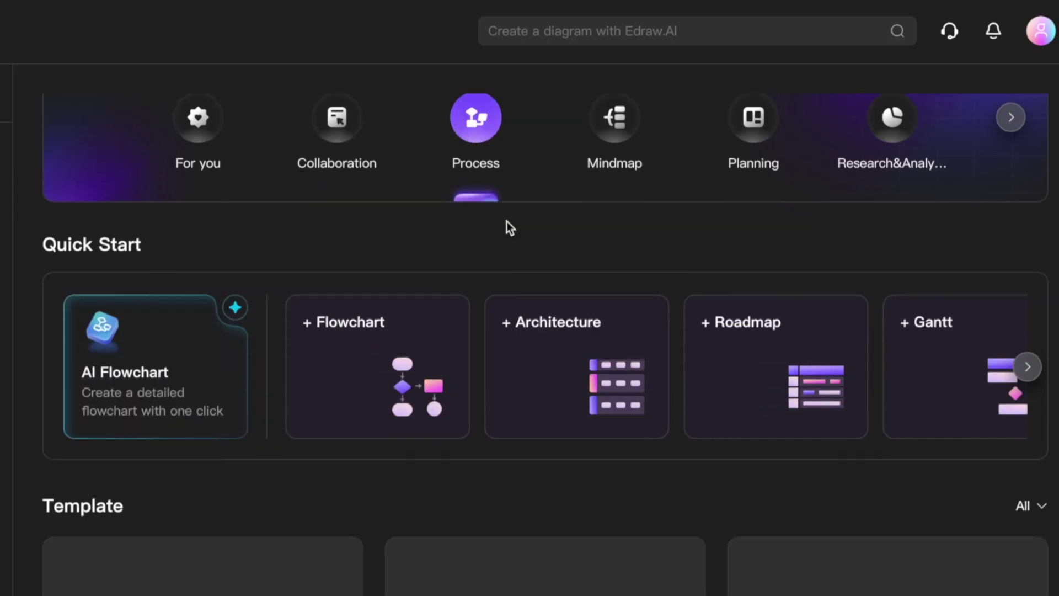
scroll(475, 508, down, 3)
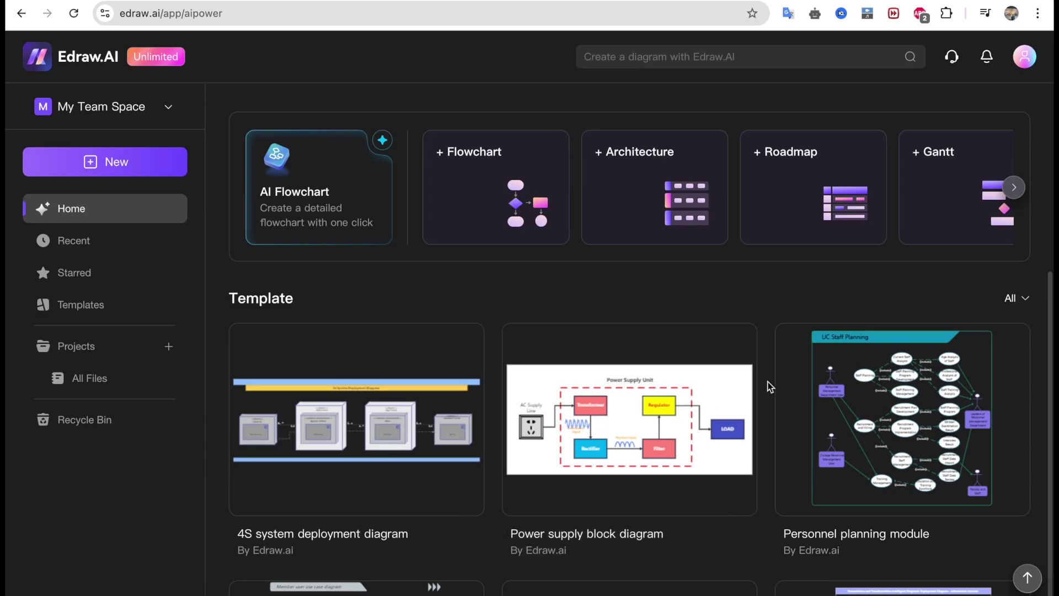
Scroll through the home page's template grid
scroll(810, 386, up, 2)
scroll(822, 359, down, 5)
scroll(822, 360, down, 3)
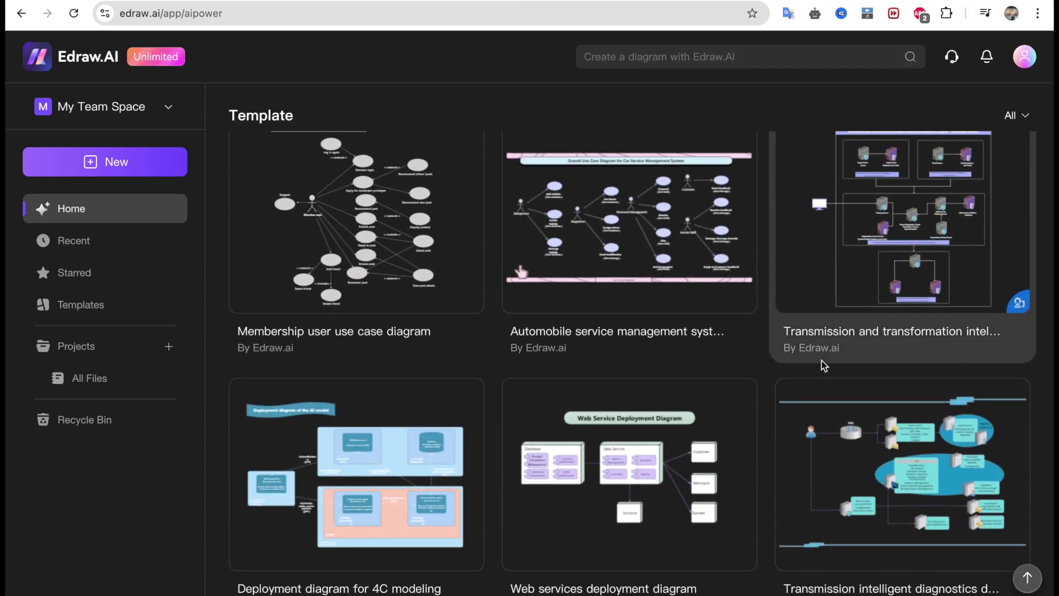
scroll(597, 402, down, 6)
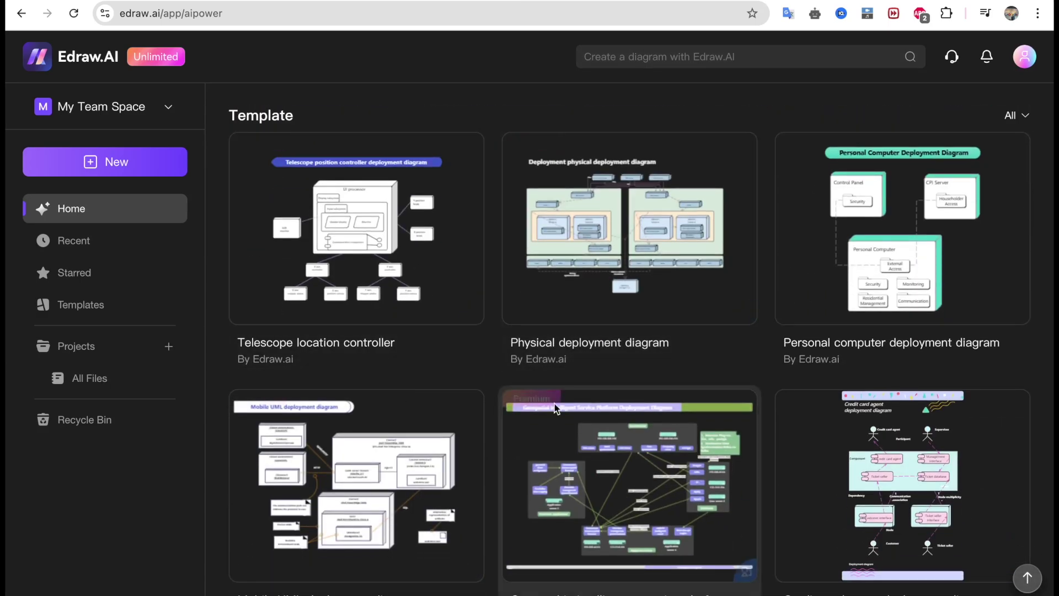
scroll(554, 407, down, 5)
scroll(543, 409, down, 5)
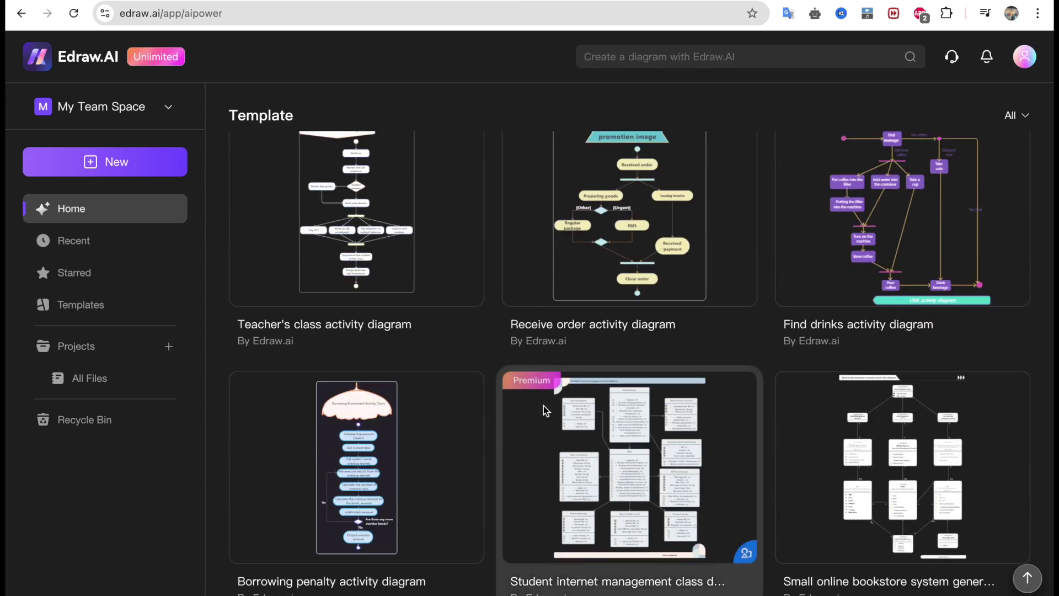
scroll(543, 409, up, 5)
scroll(545, 411, up, 10)
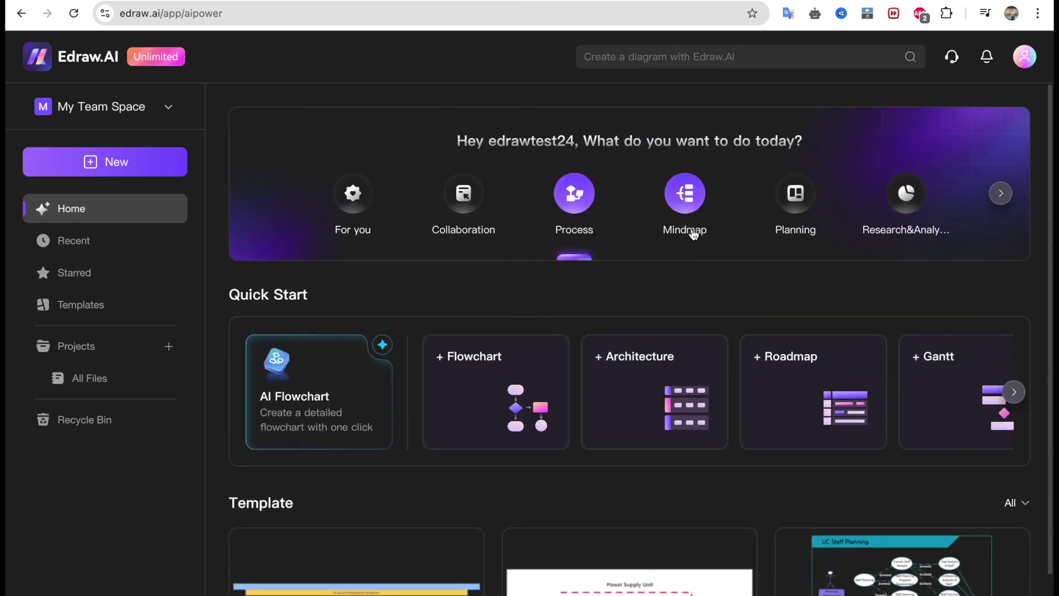
View the Mindmap starters, then the Planning starters at the top of the home page
click(691, 230)
scroll(565, 433, down, 10)
scroll(564, 428, up, 1)
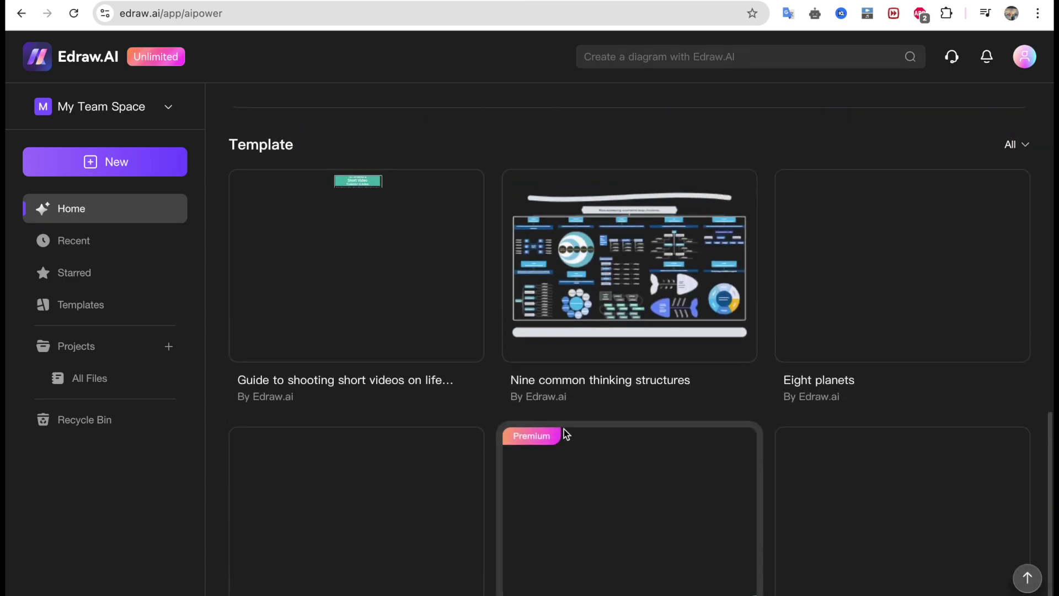
scroll(690, 306, up, 1)
scroll(689, 312, up, 2)
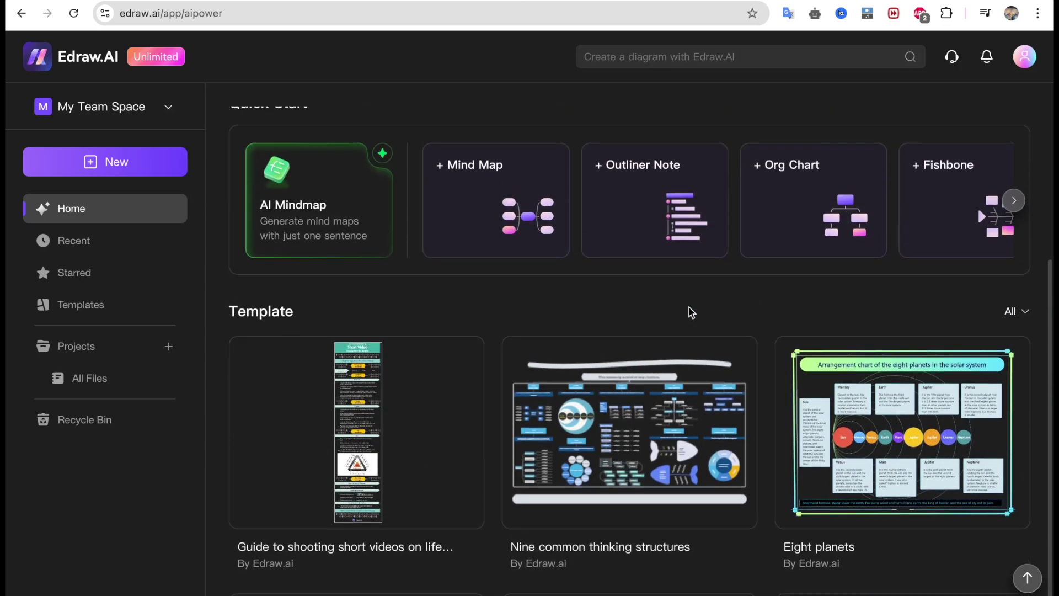
scroll(690, 310, down, 1)
scroll(791, 293, up, 1)
scroll(790, 293, up, 3)
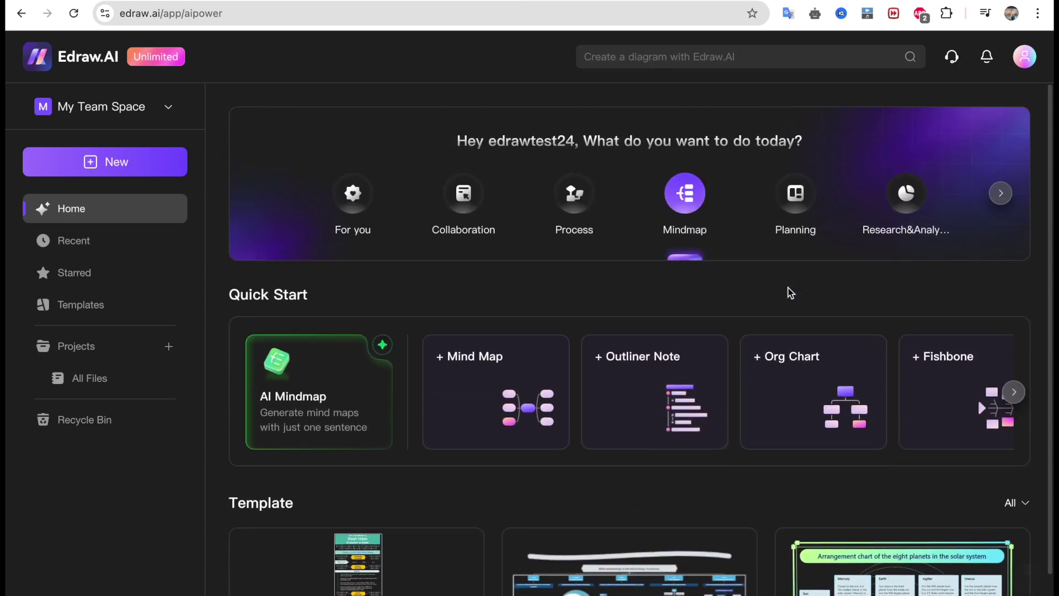
click(795, 210)
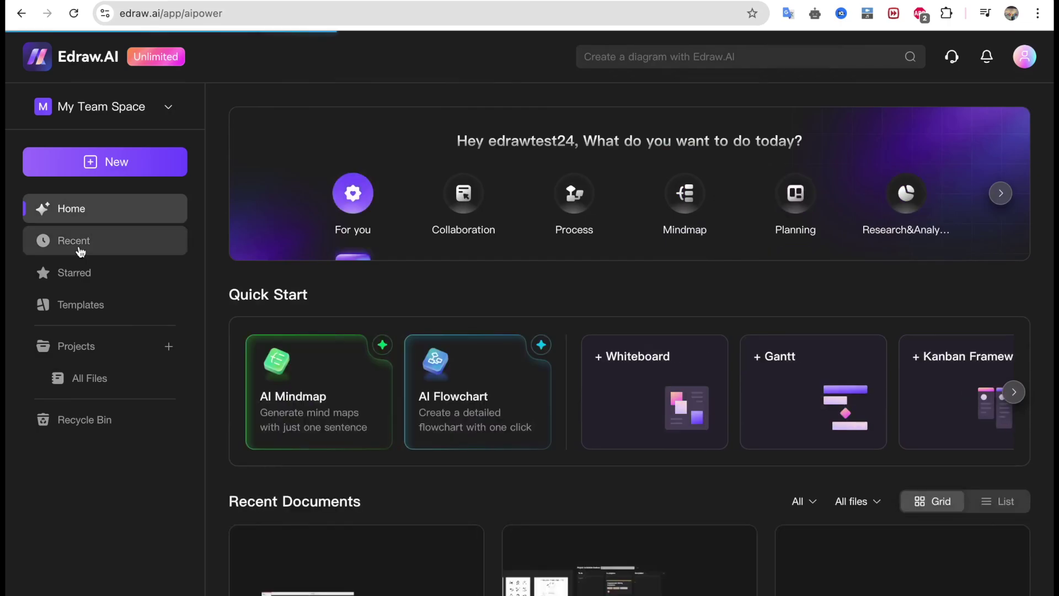
Open the Templates library from the sidebar and browse its examples
click(50, 241)
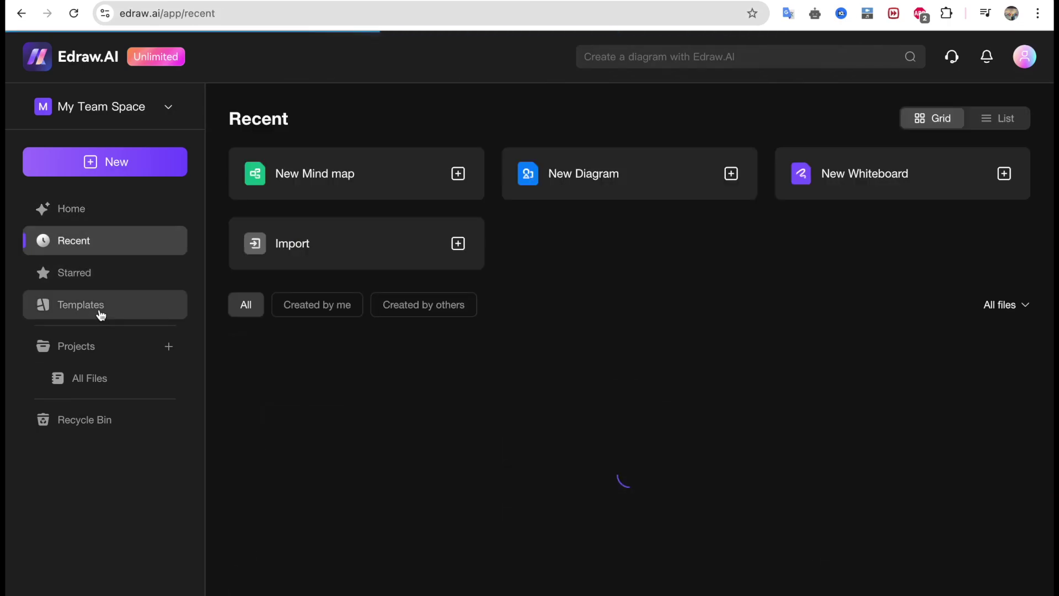
click(101, 312)
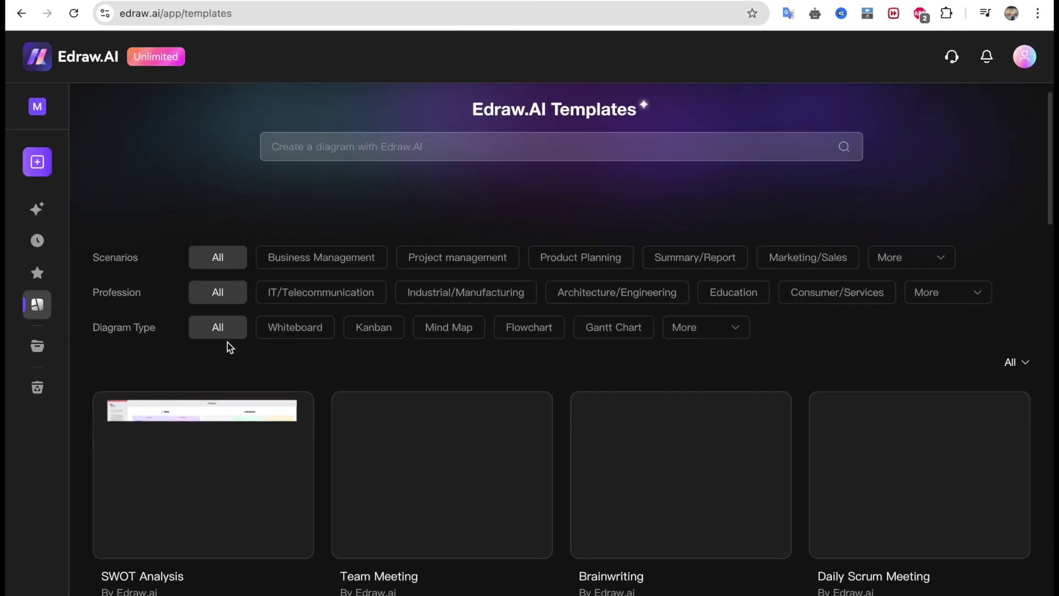
scroll(228, 343, down, 2)
scroll(228, 343, up, 1)
scroll(227, 345, up, 2)
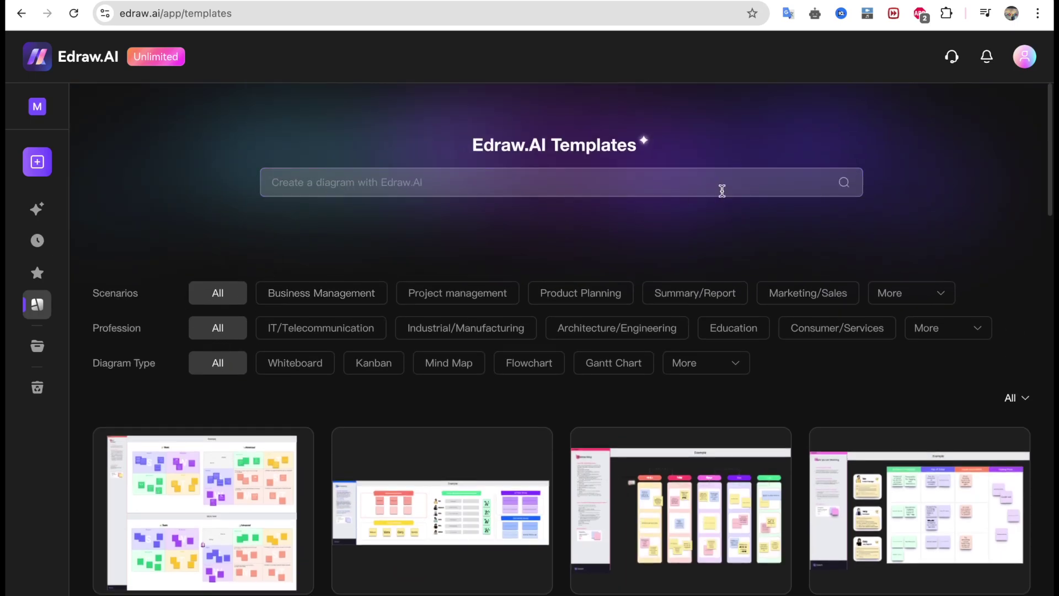
Browse more templates, then enter 'bs plan' in the template search box
scroll(759, 300, down, 2)
scroll(644, 385, down, 4)
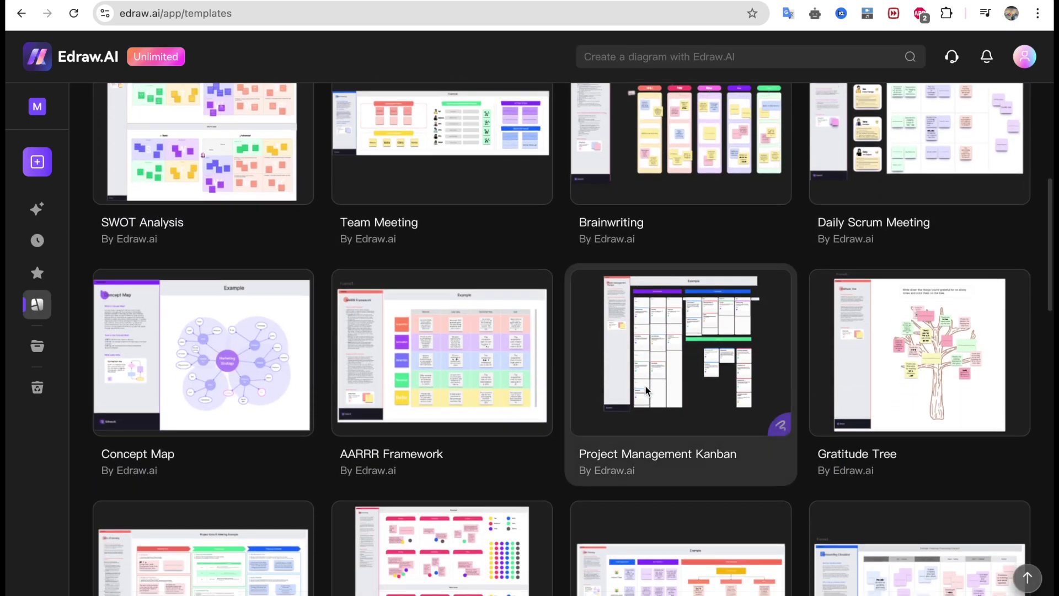
scroll(644, 385, up, 1)
scroll(562, 298, up, 5)
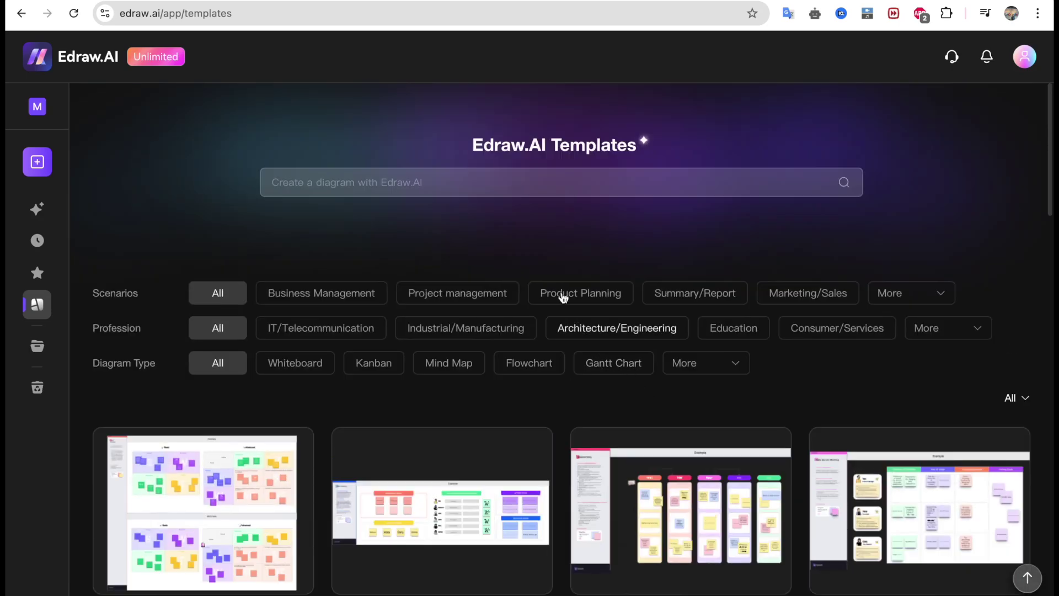
click(460, 188)
text(busine)
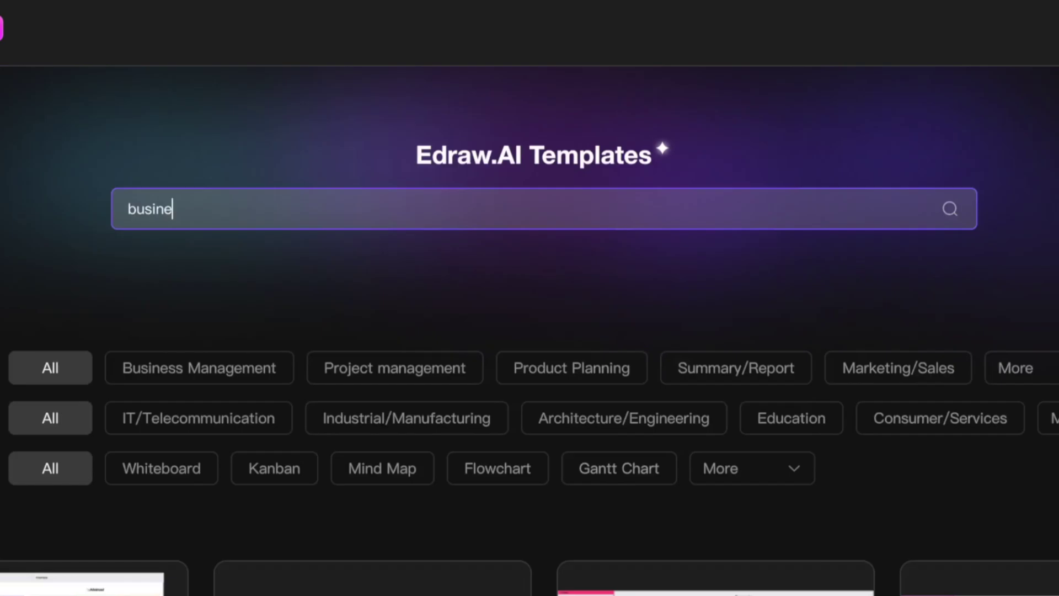
text(ss plan)
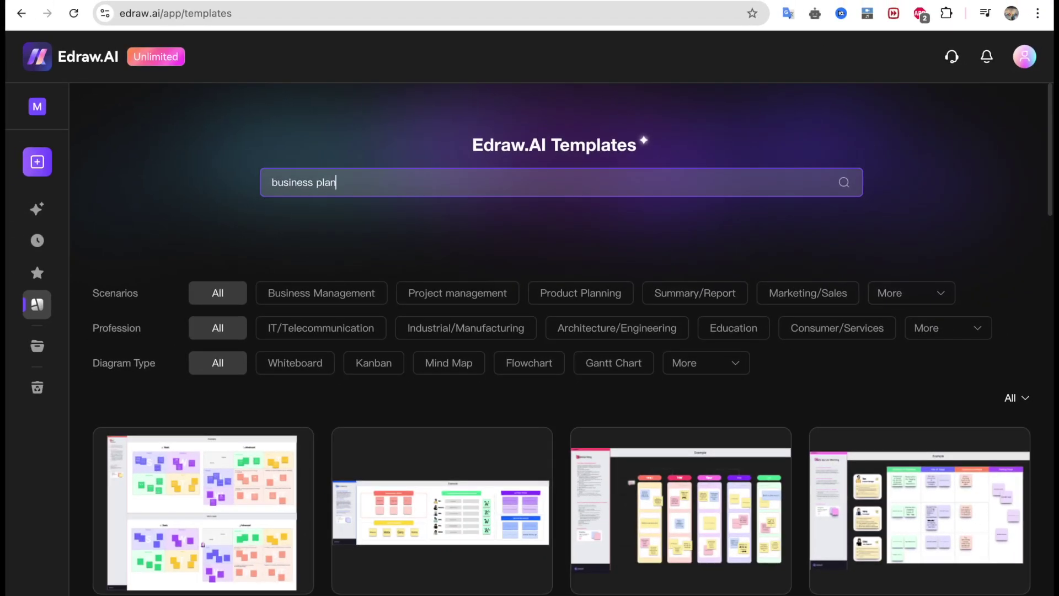
Run the business plan search, open the Business Planning Timeline, and set a Texture background
key(Return)
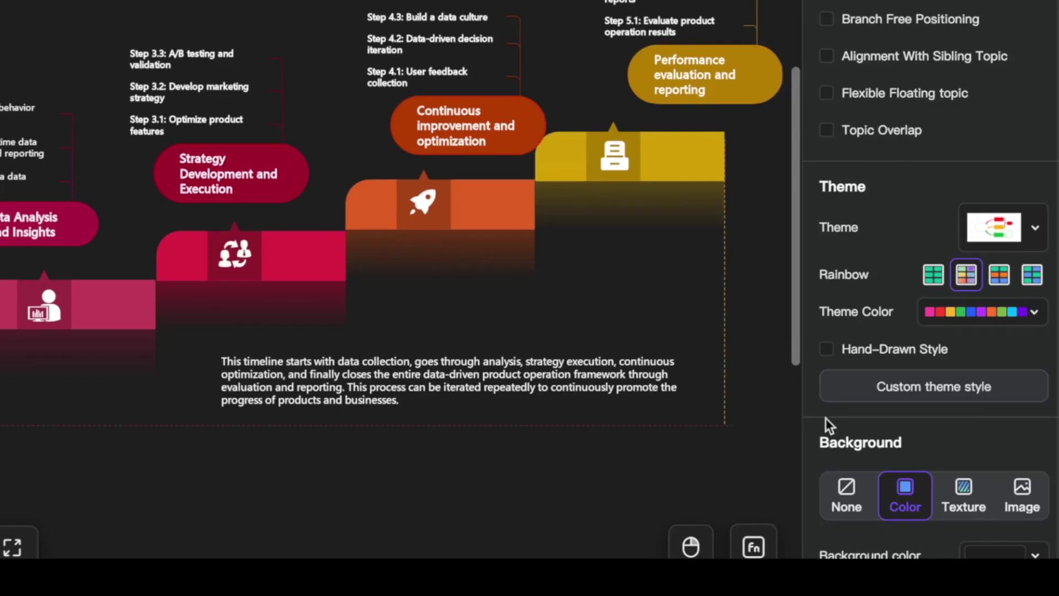
click(964, 503)
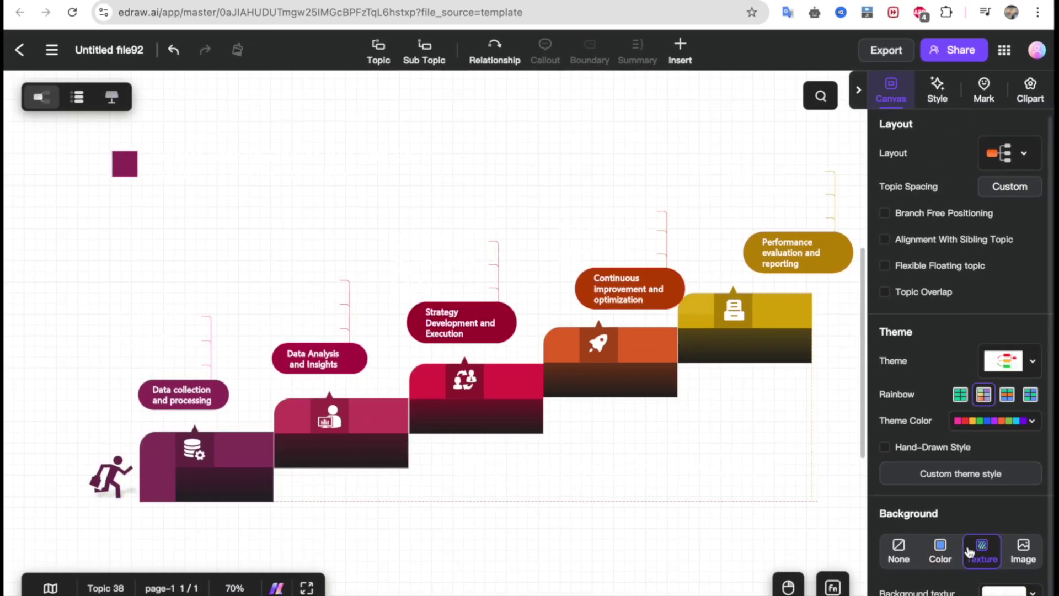
Restore a color background, apply the Subtropic color scheme and the orange hand-drawn theme
click(940, 549)
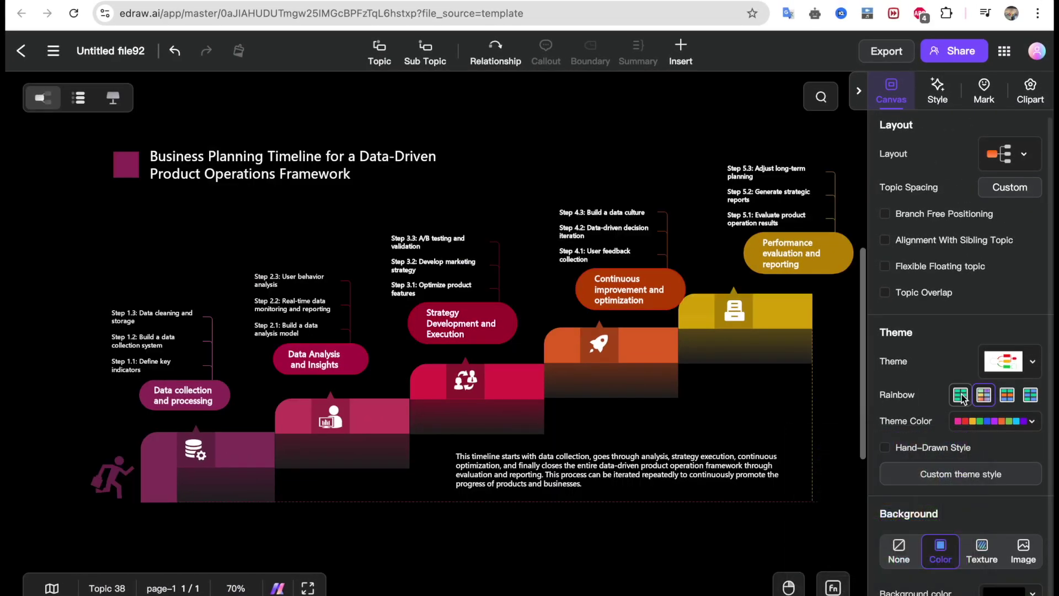
click(968, 423)
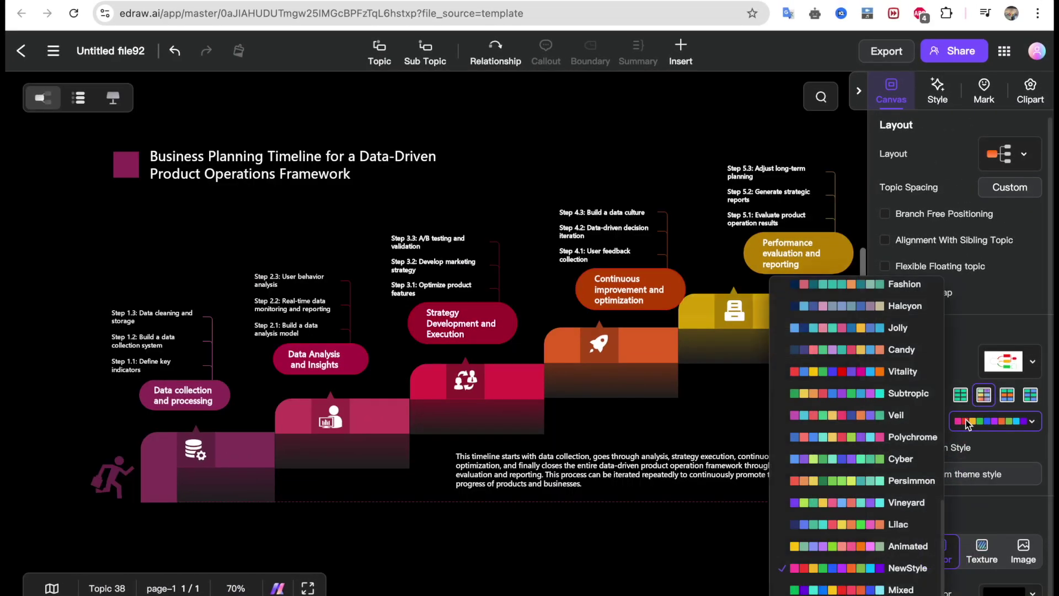
click(850, 393)
click(663, 381)
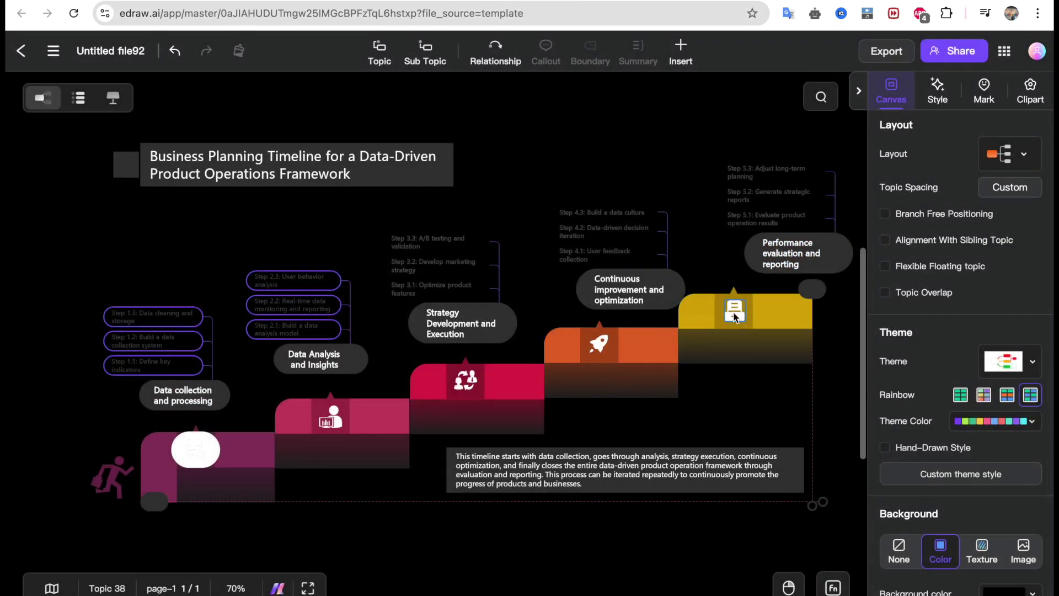
click(1005, 368)
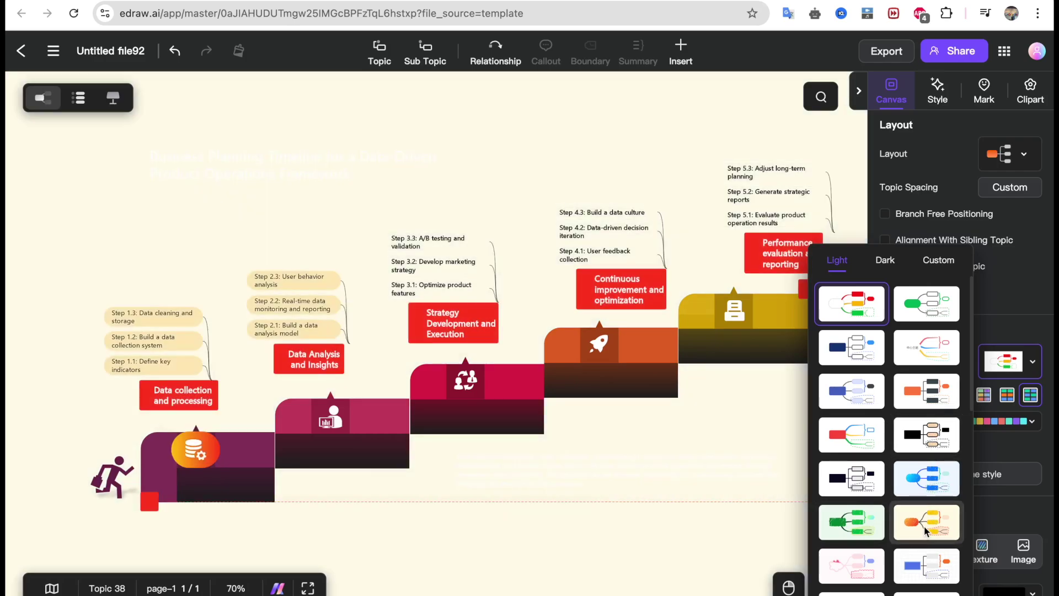
click(926, 520)
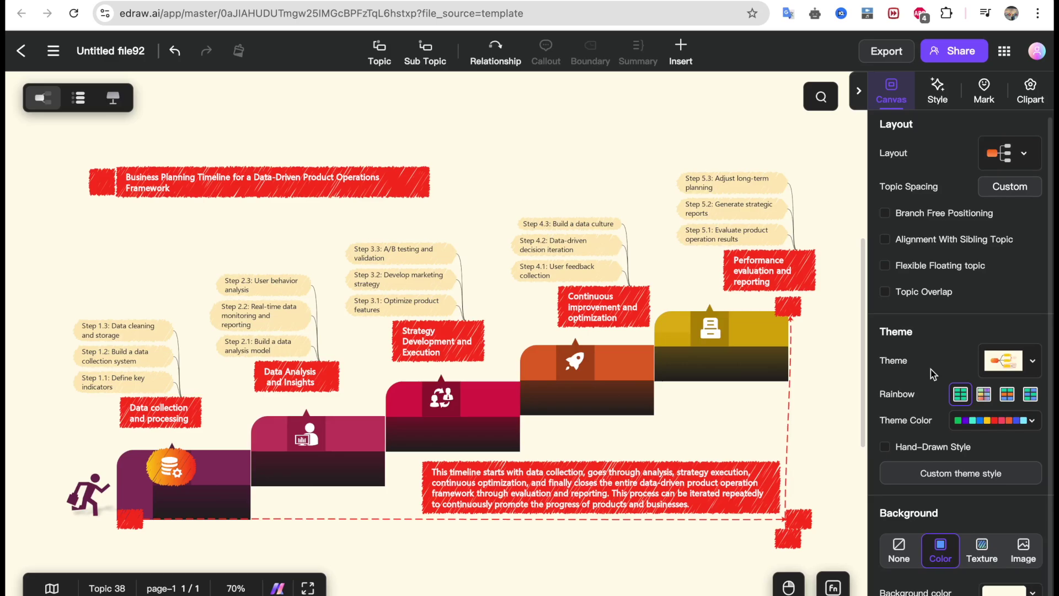
Enlarge the timeline title text to font size 18
click(354, 192)
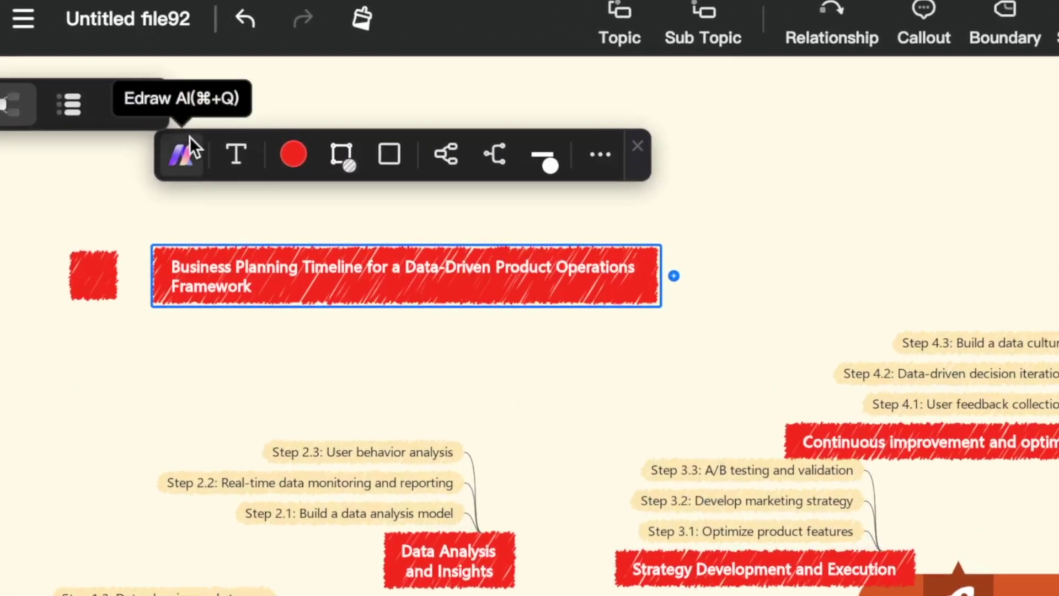
click(225, 156)
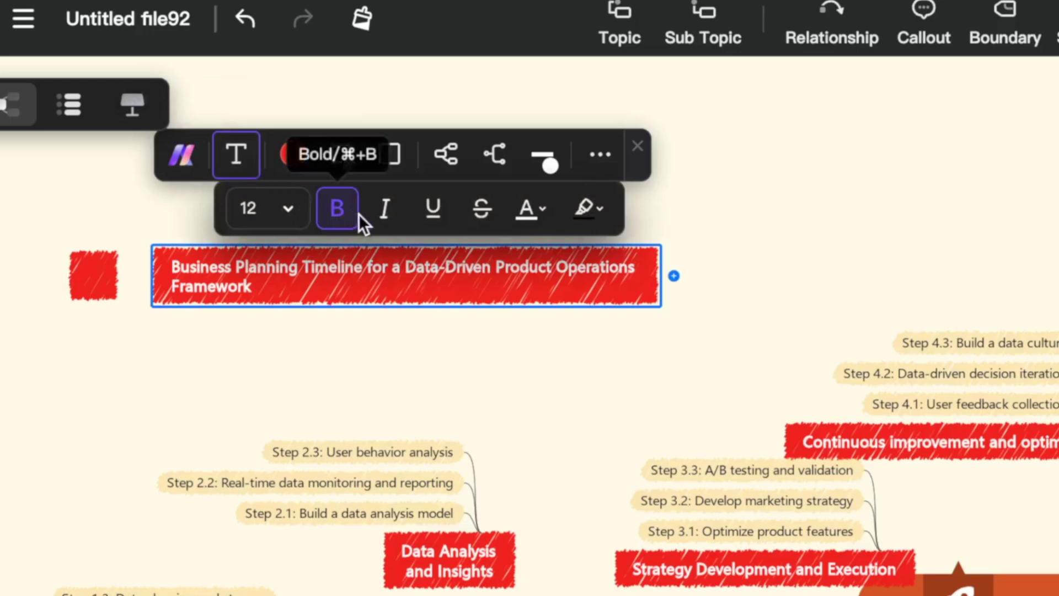
click(288, 213)
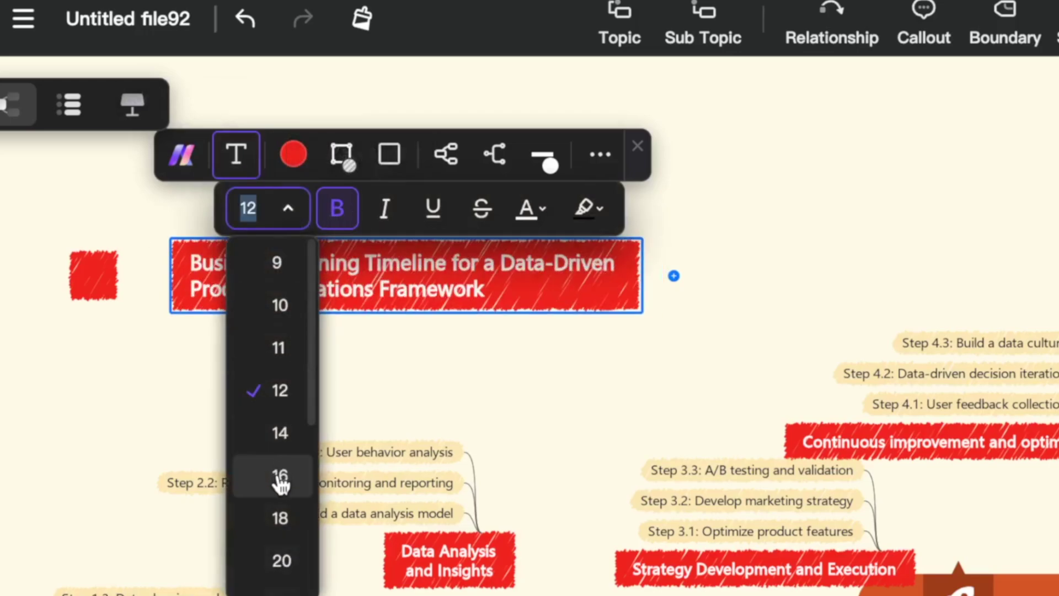
click(280, 519)
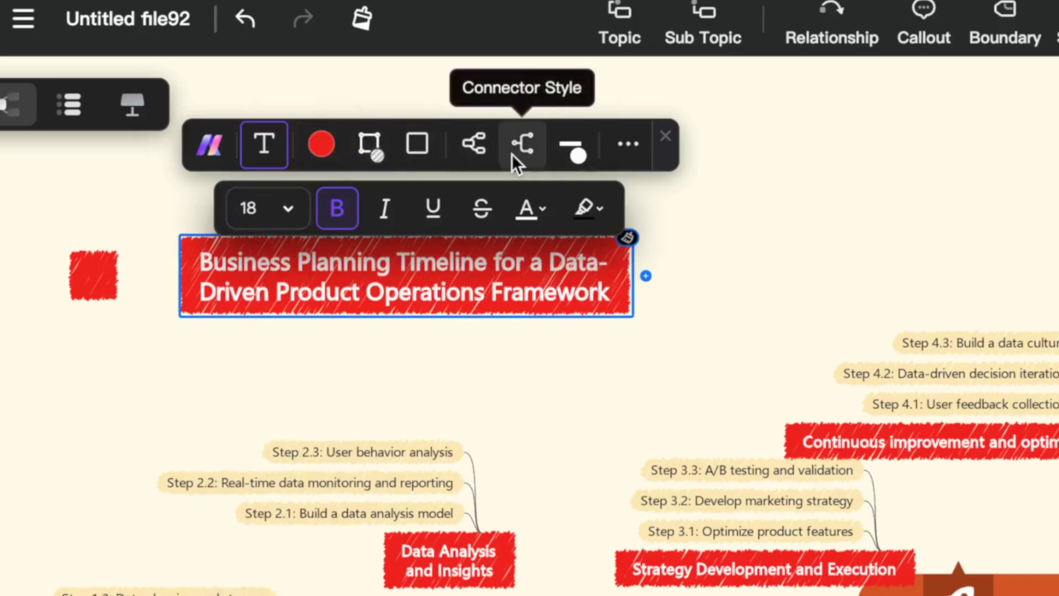
Leave the layout unchanged, reselect the title topic and bring up its AI actions menu
click(486, 151)
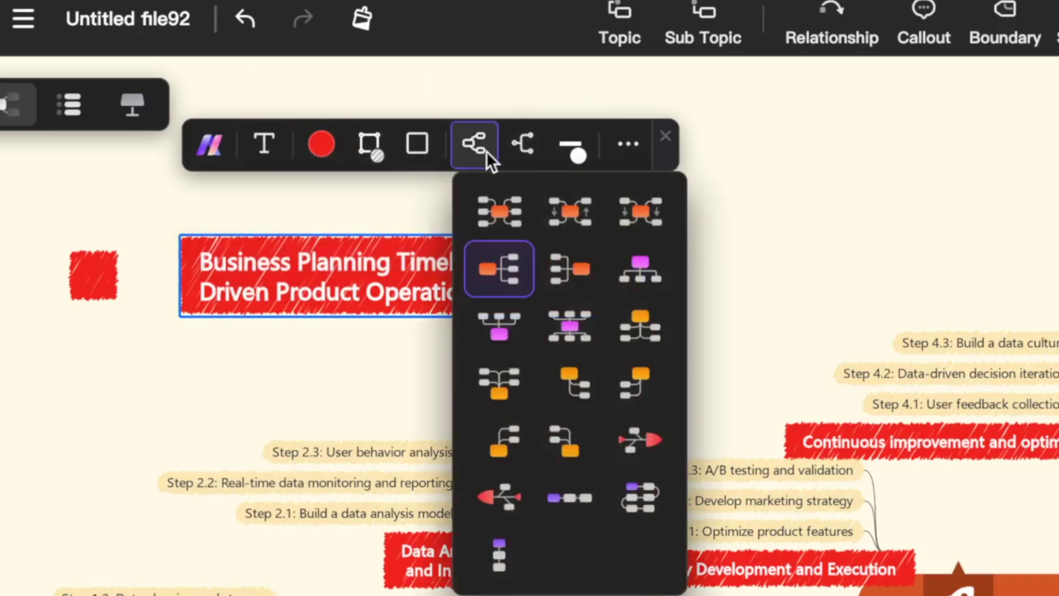
click(558, 281)
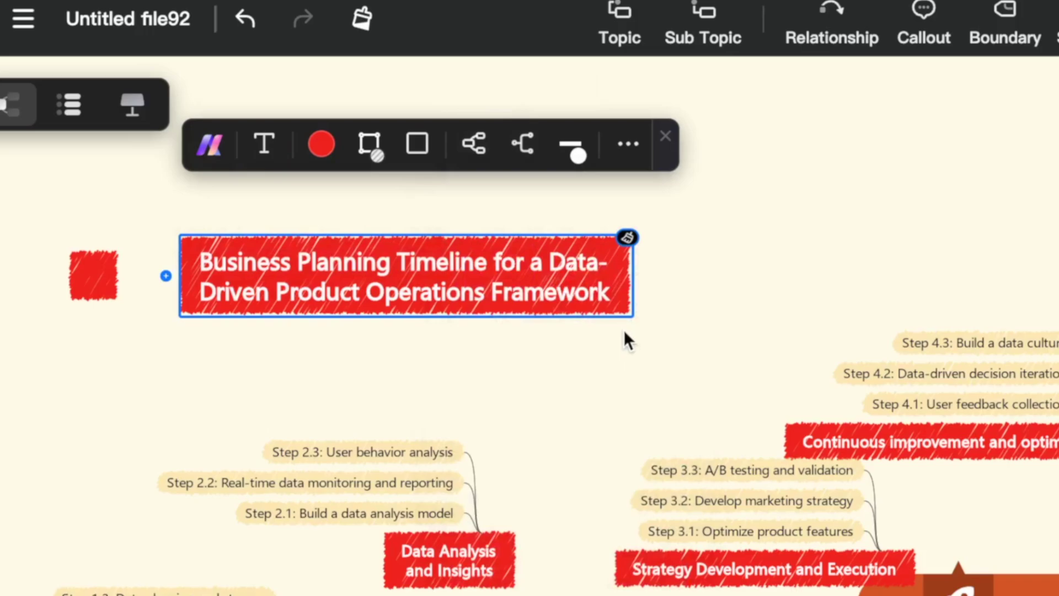
click(623, 329)
click(452, 267)
click(210, 139)
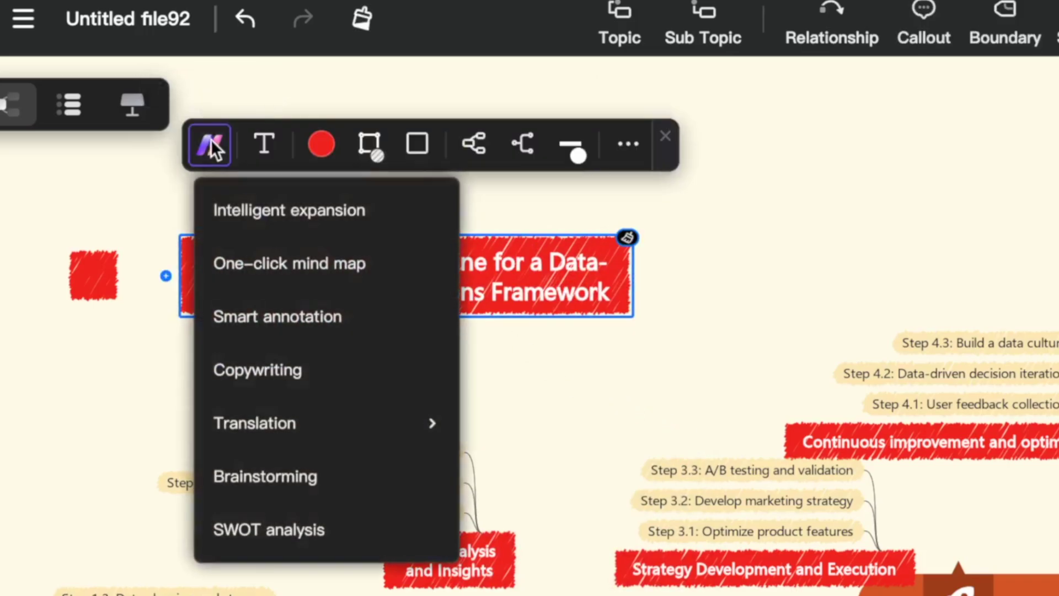
mouse_move(253, 422)
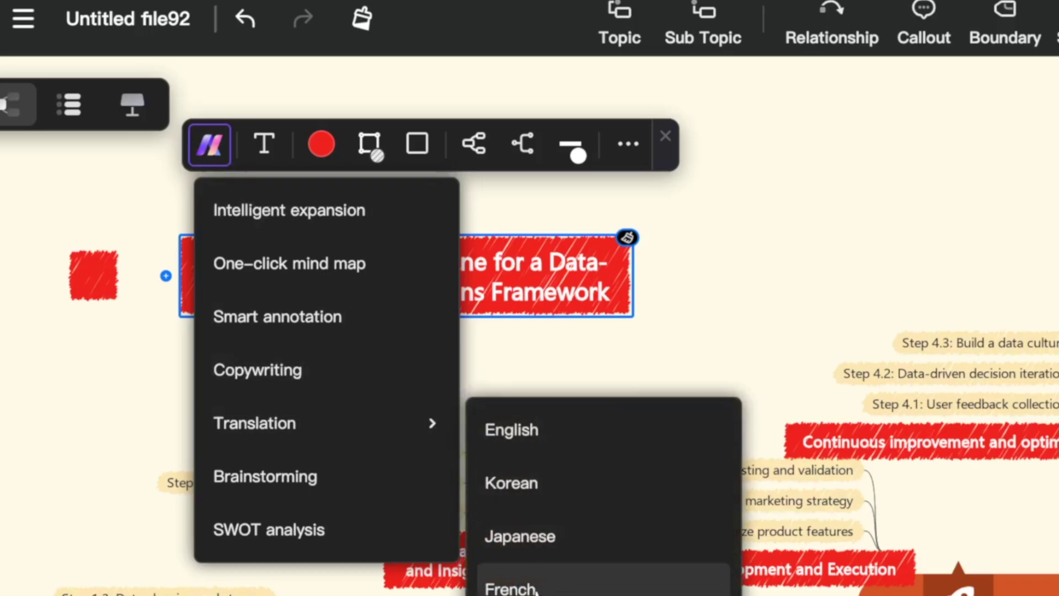
Translate the title into Japanese, adding it as a new linked topic
click(531, 542)
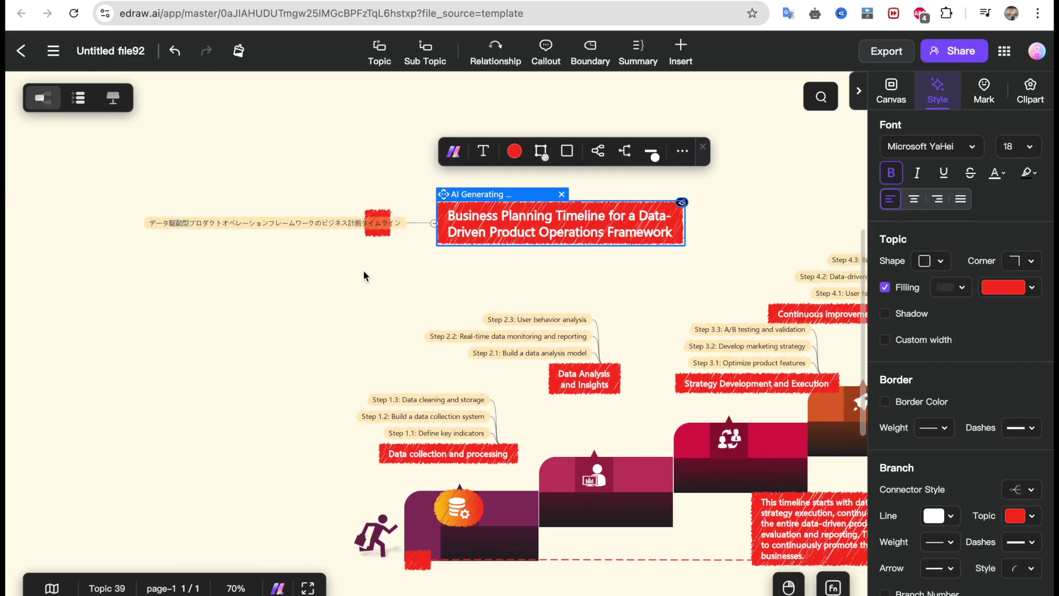
click(366, 273)
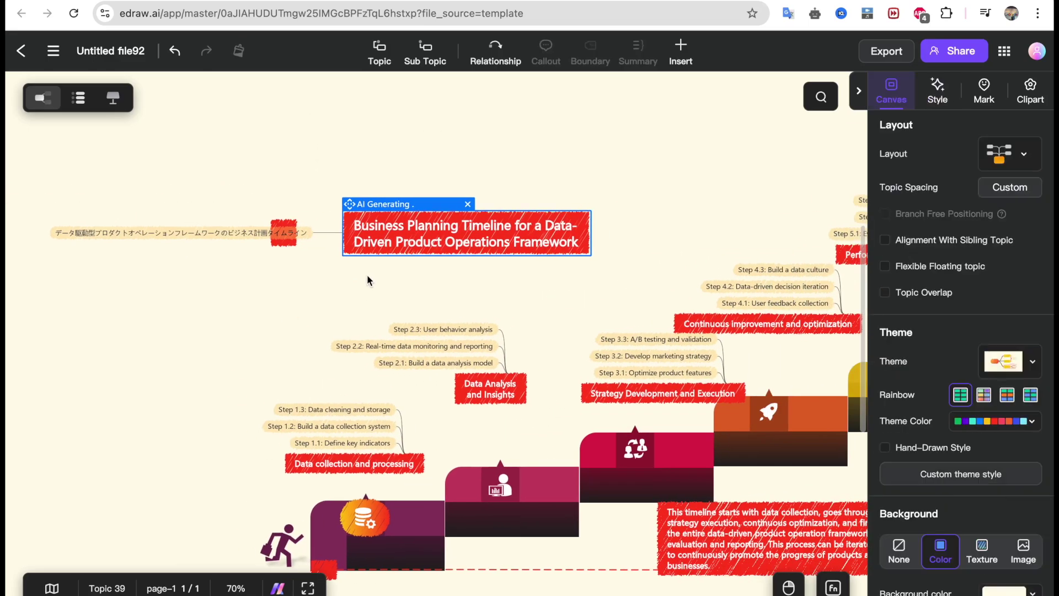
click(230, 236)
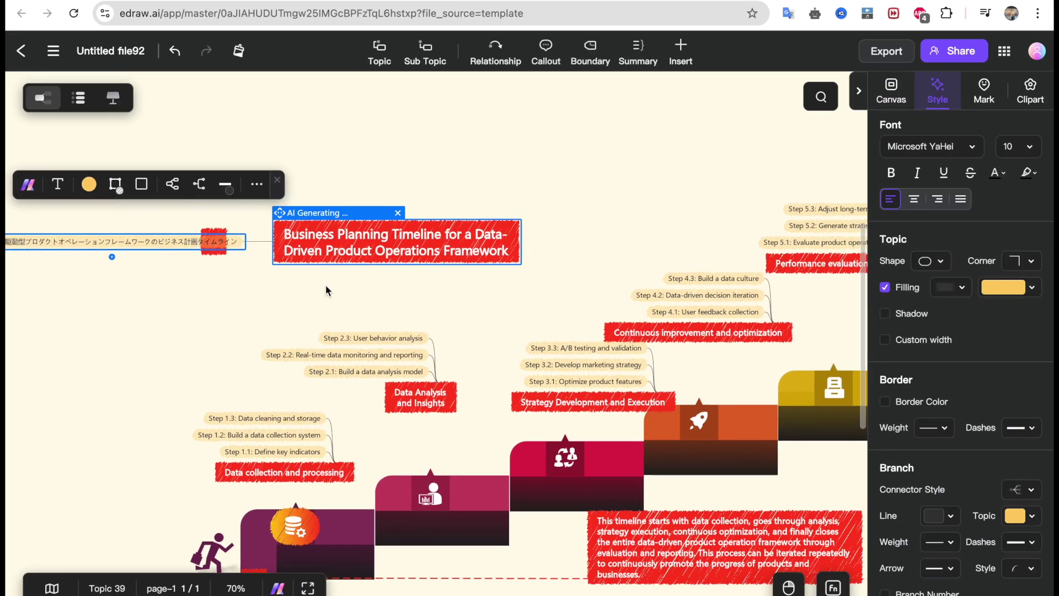
click(325, 285)
Have Edraw AI run Copywriting on the timeline title
click(335, 237)
right_click(335, 238)
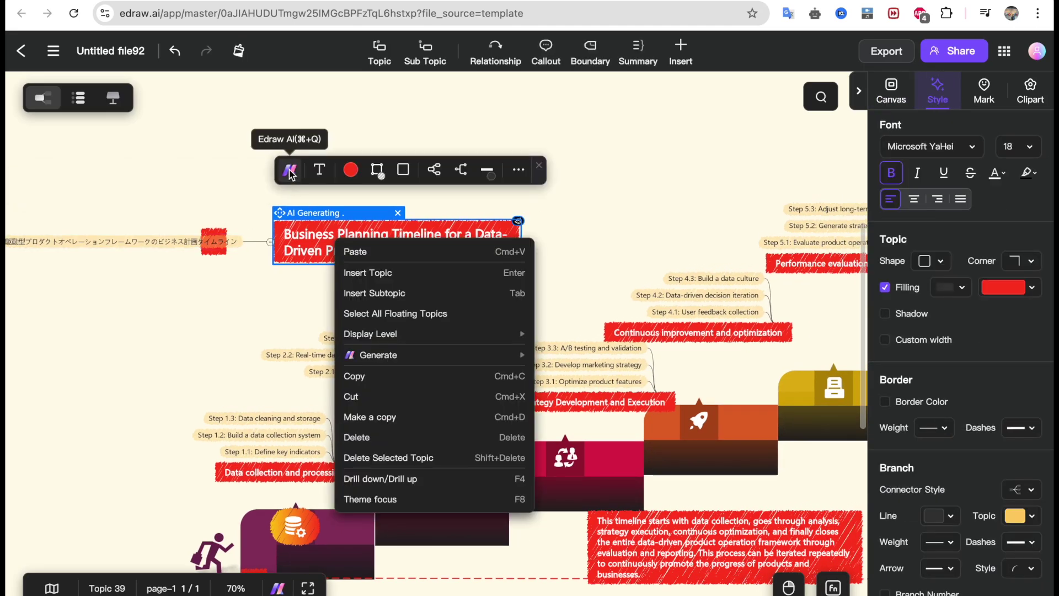
click(518, 170)
click(290, 170)
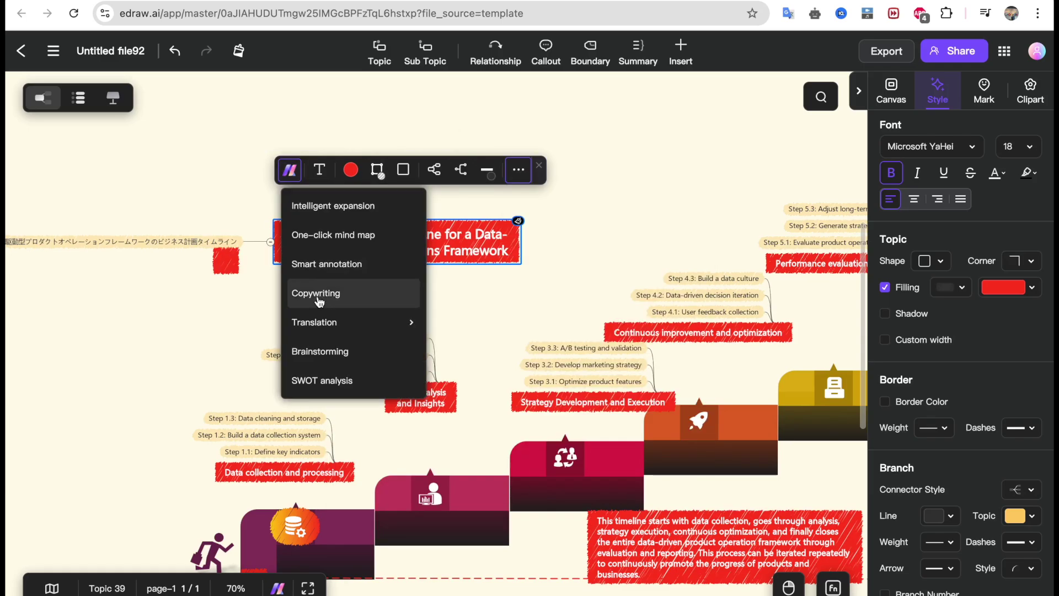
click(326, 295)
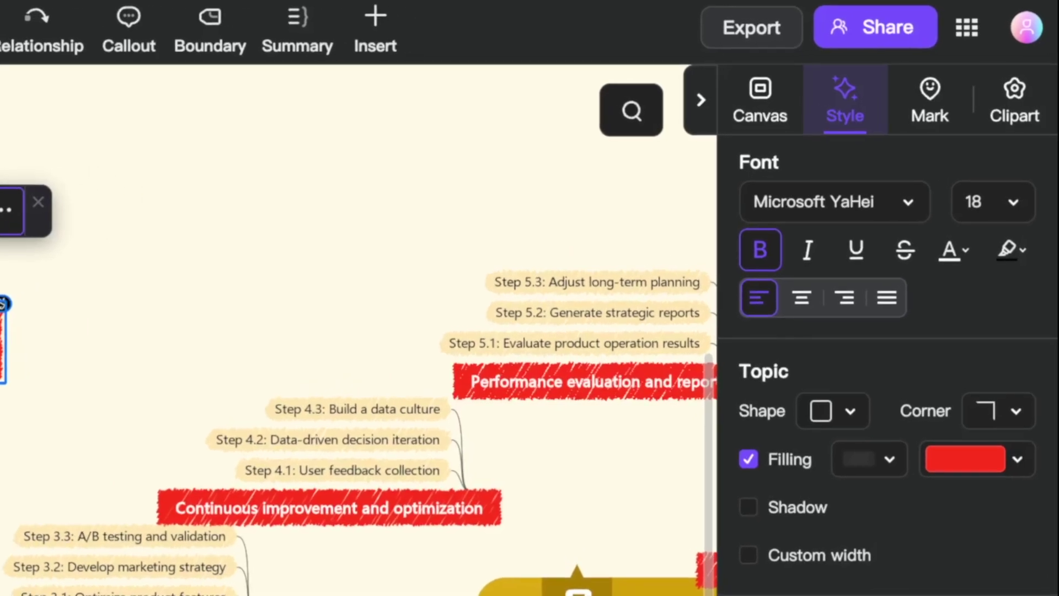
Choose PDF in the Export File dialog and export the timeline
click(751, 27)
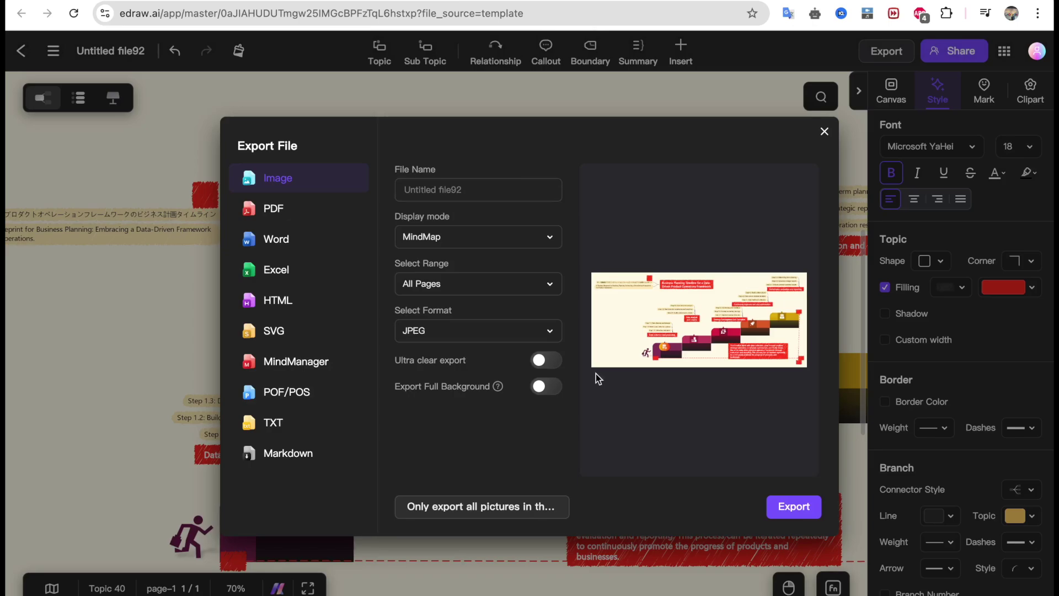
click(303, 209)
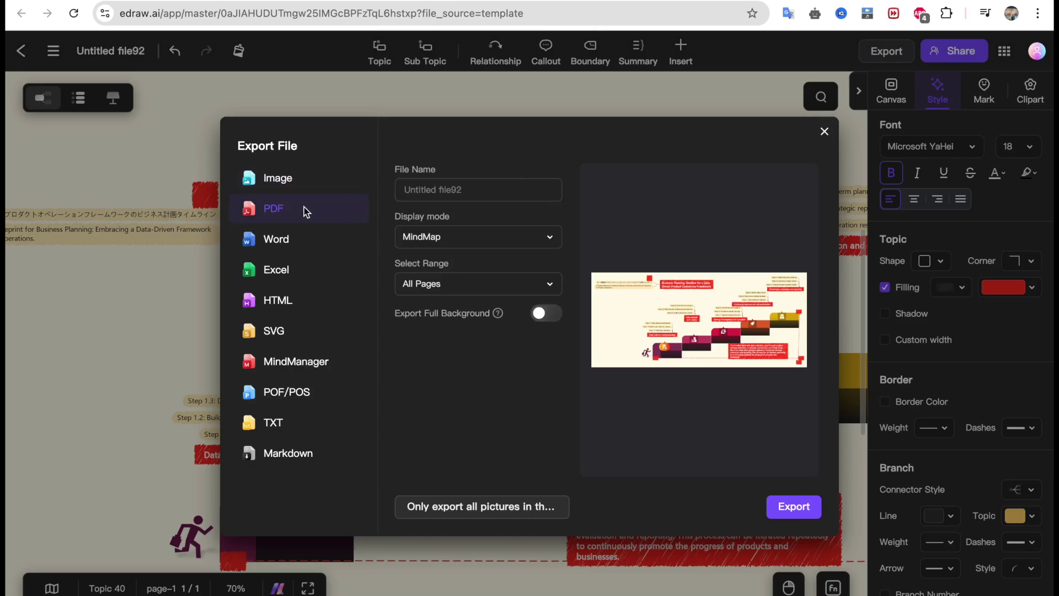
click(778, 510)
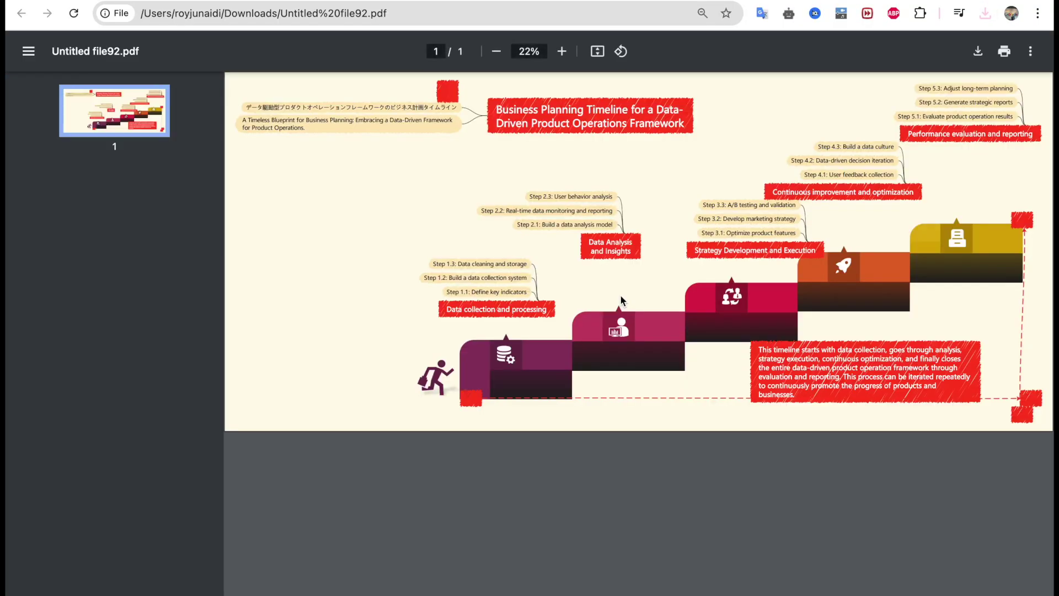
Scroll up and sideways through the exported timeline PDF in Chrome to review it
ctrl+scroll(673, 296, up, 3)
scroll(652, 326, up, 2)
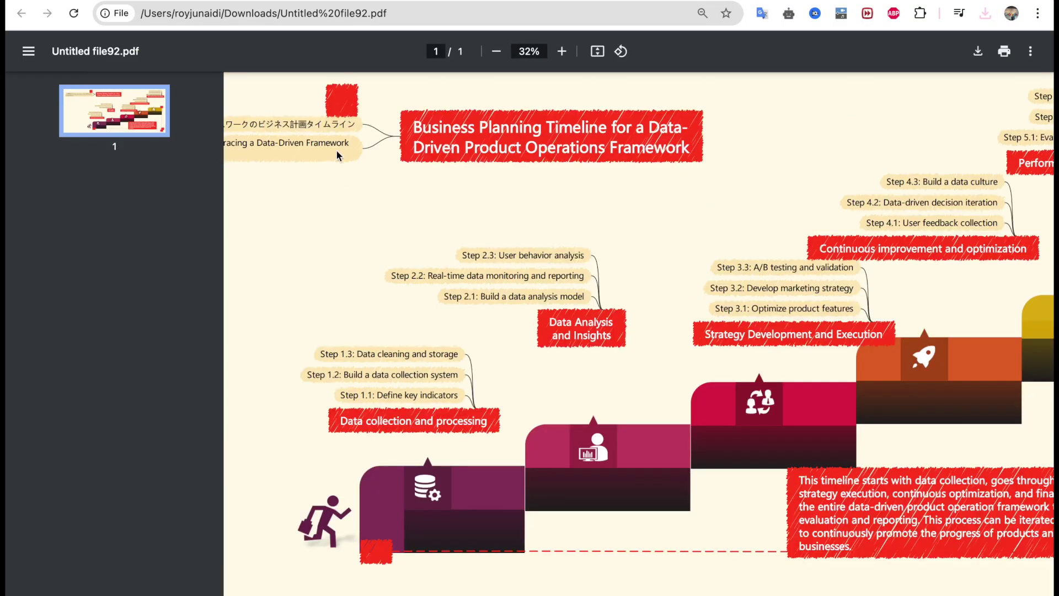
scroll(509, 208, right, 3)
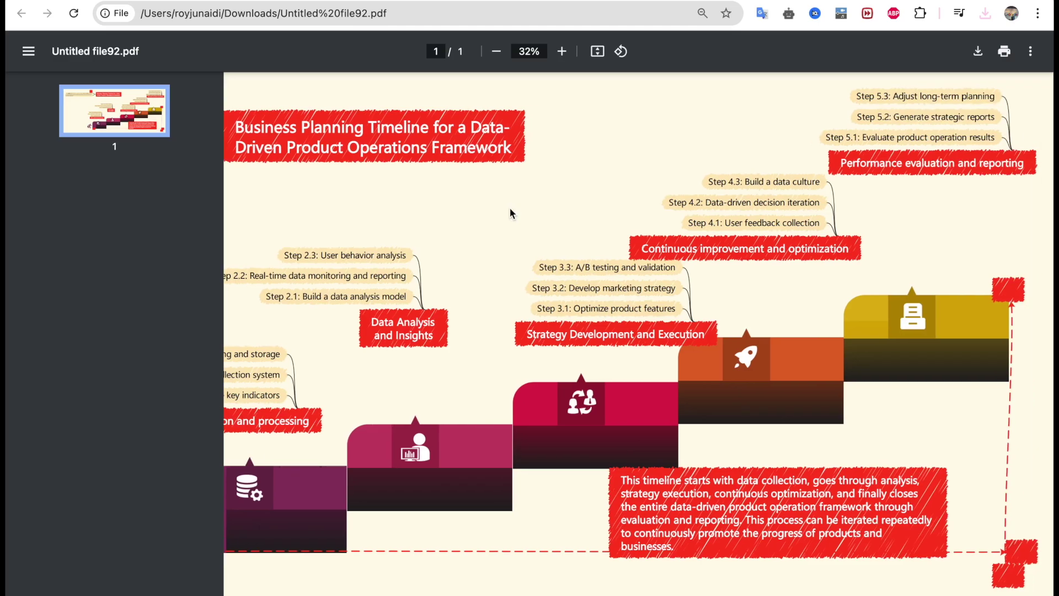
scroll(298, 143, left, 7)
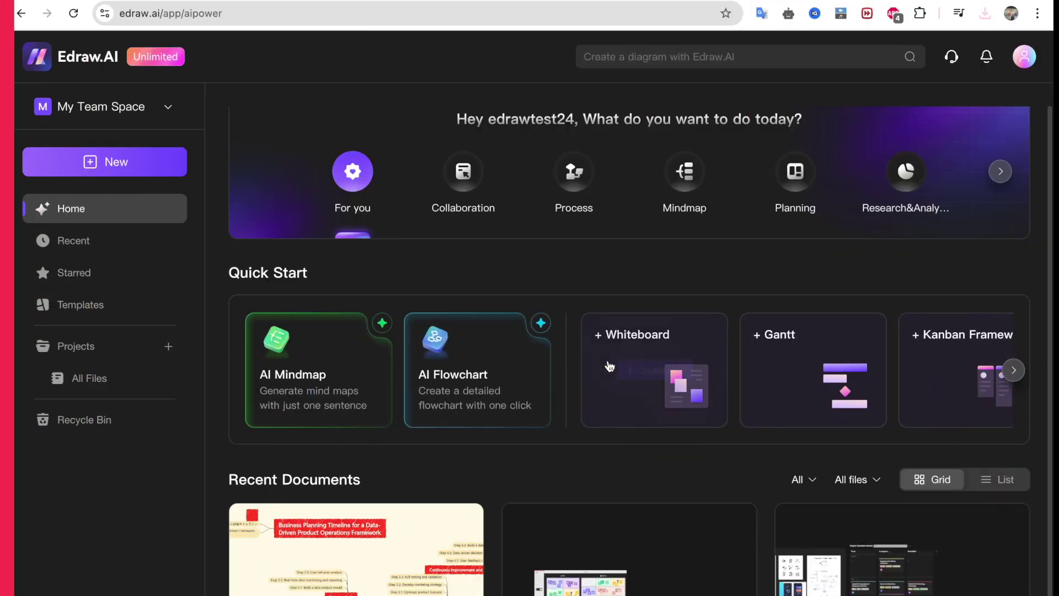
Generate an AI flowchart preview from the prompt 'coffee business'
click(457, 374)
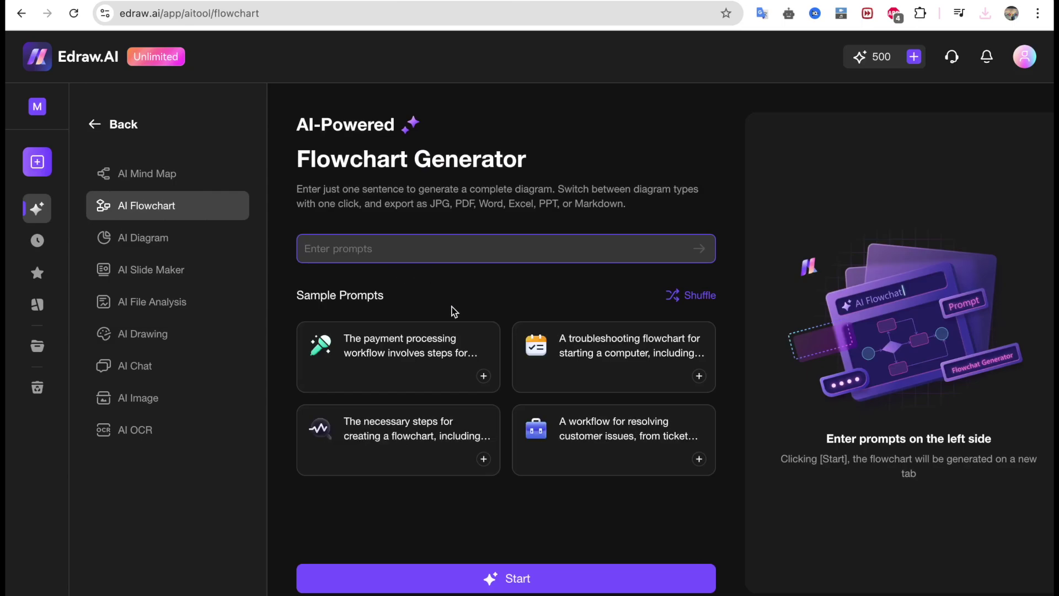
text(b)
key(BackSpace)
text(coff)
text(ee bu)
text(sines)
key(Return)
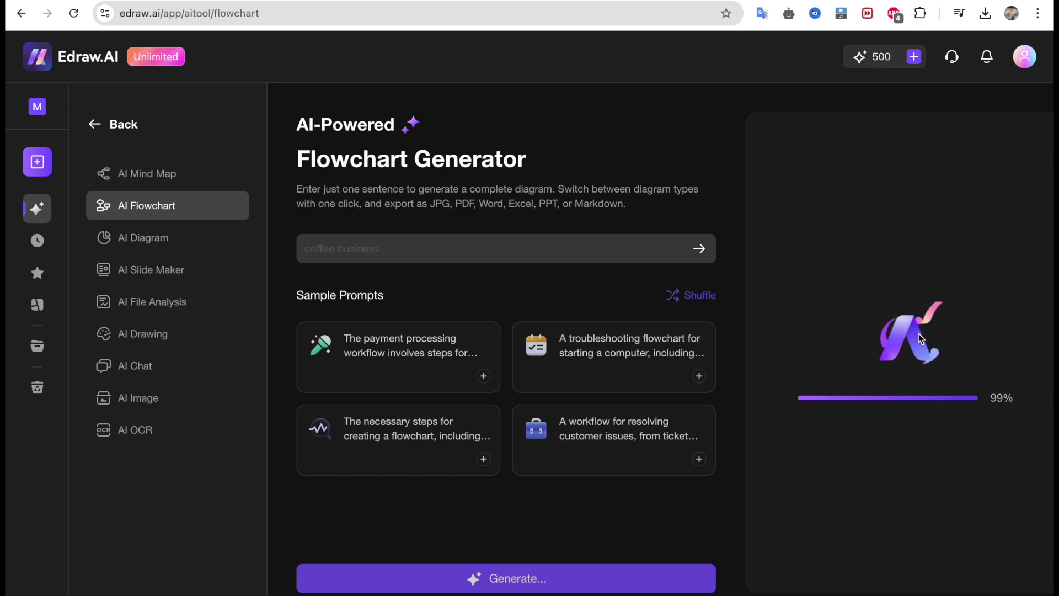
click(532, 585)
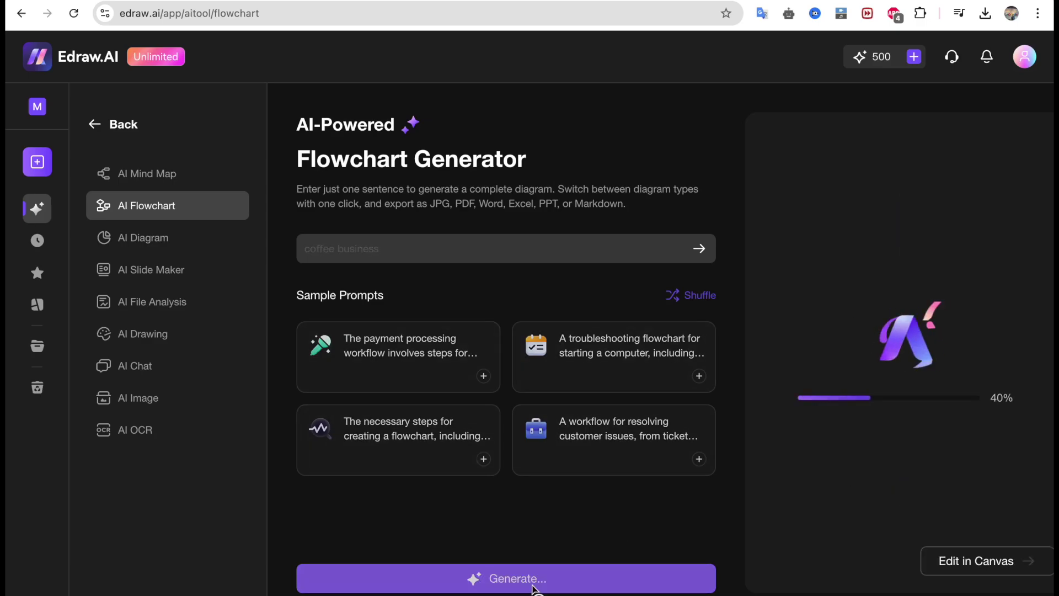
Open the generated flowchart in the editor and select its Roast Beans and roasting-method shapes
click(967, 562)
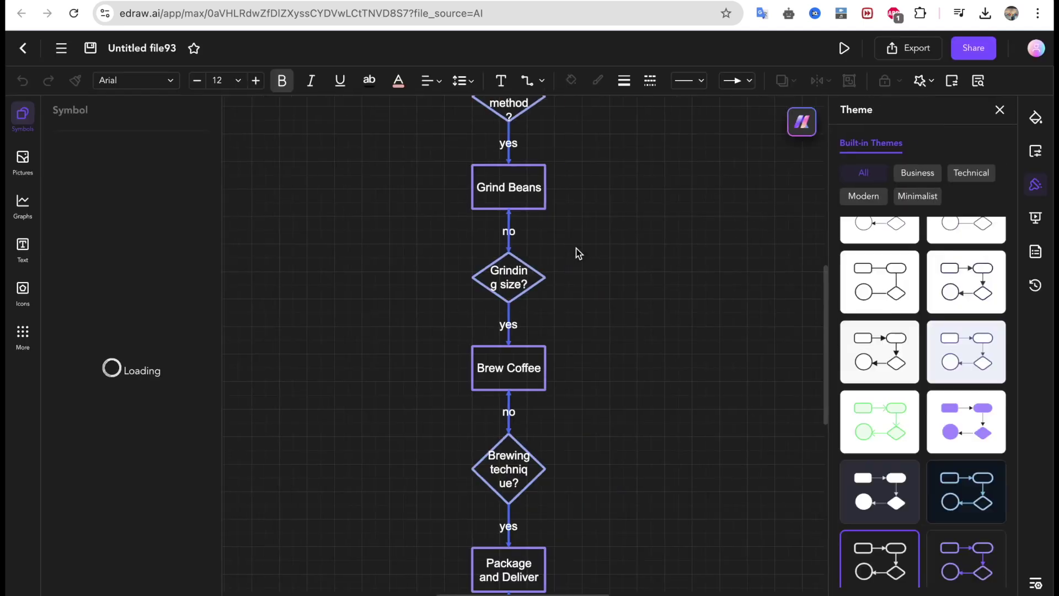
scroll(576, 249, up, 3)
scroll(610, 265, up, 4)
click(510, 400)
scroll(510, 397, down, 3)
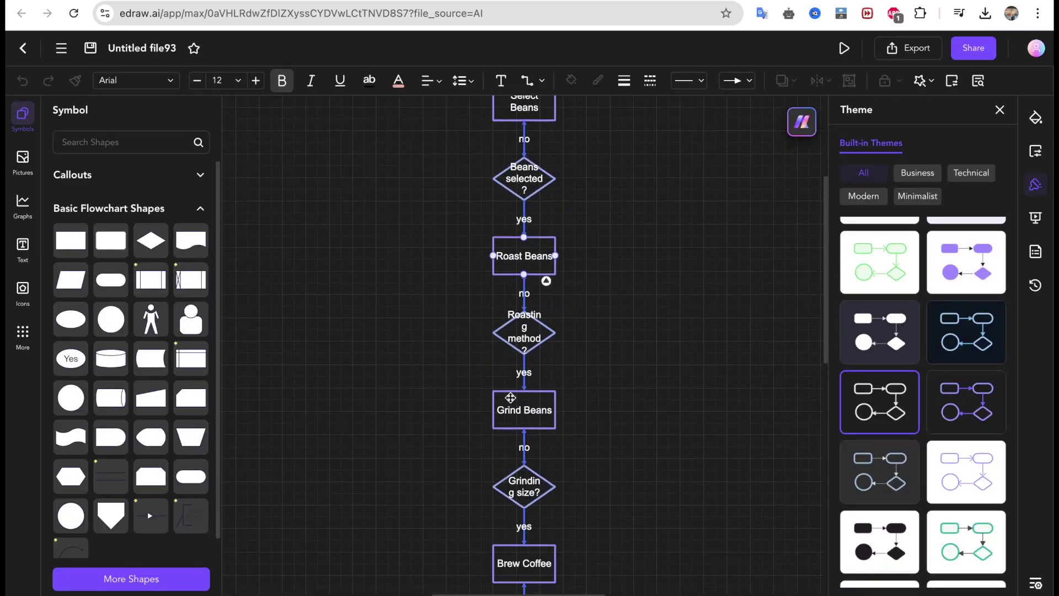
scroll(510, 397, down, 3)
scroll(510, 397, down, 3)
scroll(509, 342, up, 5)
scroll(509, 320, up, 1)
click(510, 314)
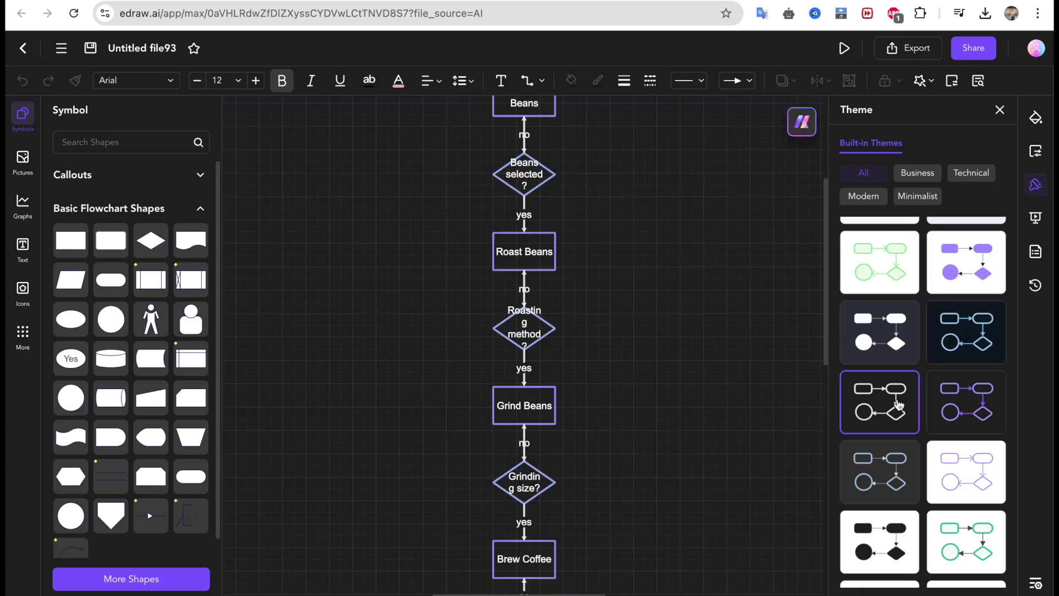
scroll(896, 407, down, 1)
scroll(880, 508, down, 2)
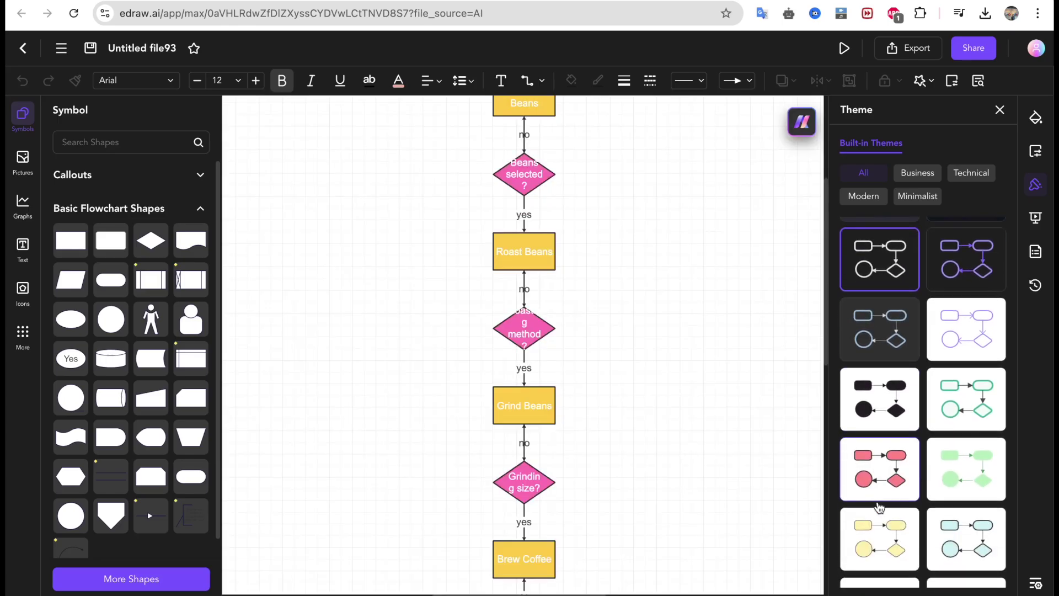
scroll(880, 496, down, 3)
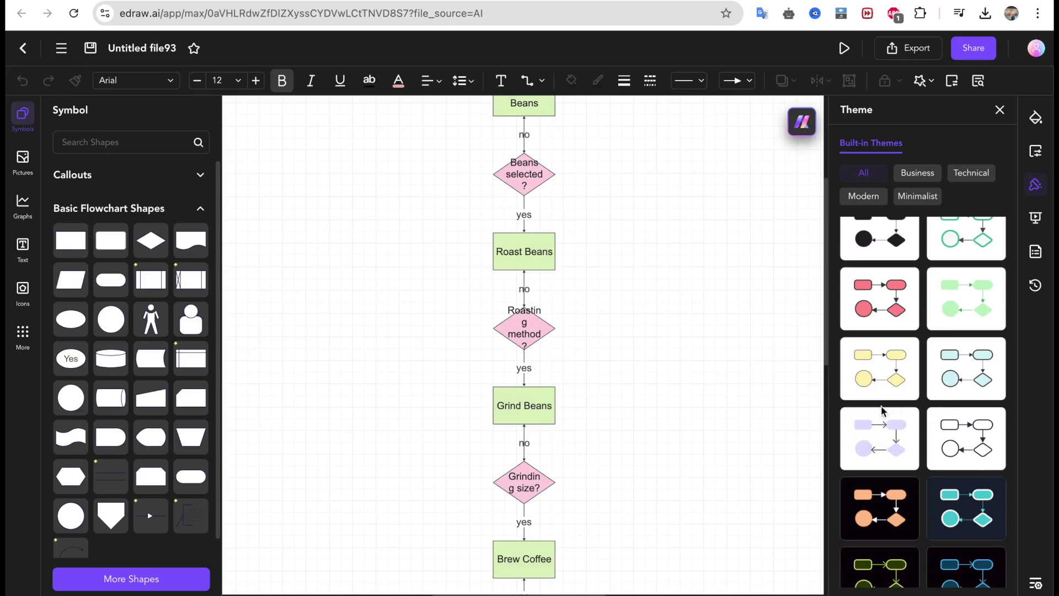
Apply the purple theme, test then undo a Beans selected? style, and open AI assist on Roast Beans
click(879, 438)
double_click(507, 364)
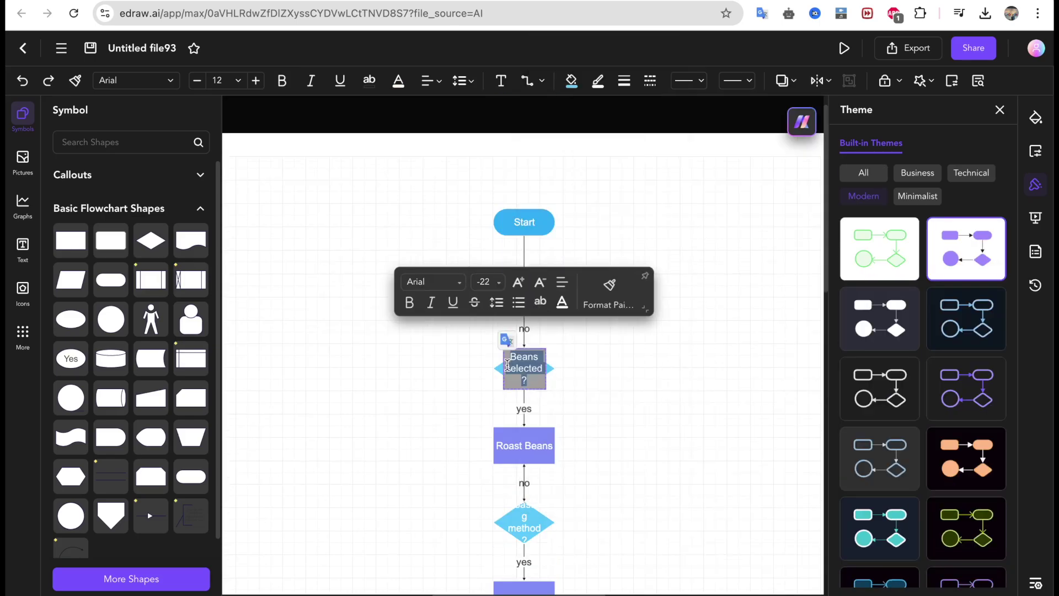
click(556, 358)
click(537, 380)
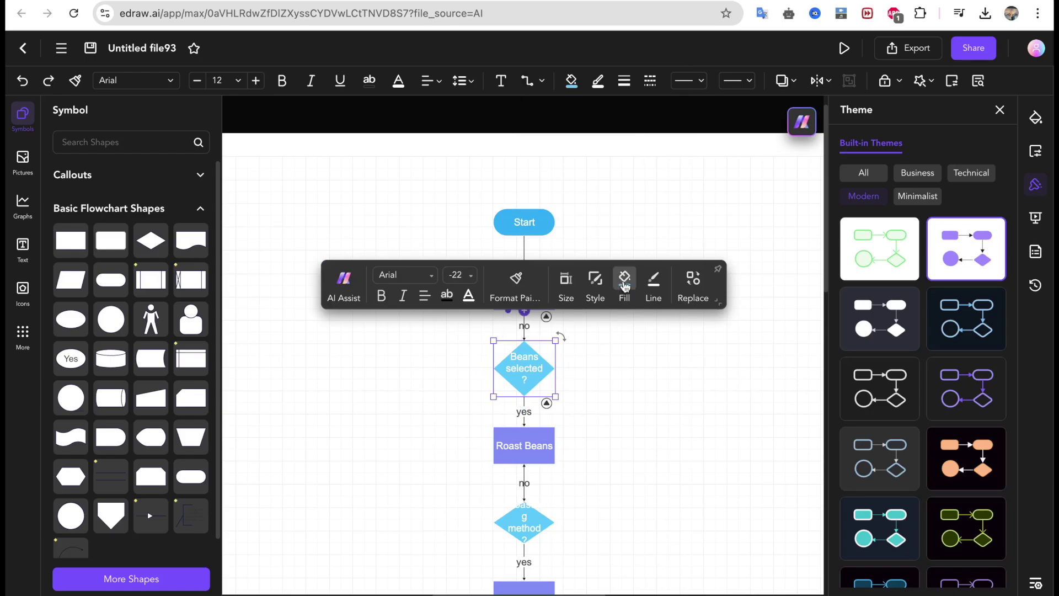
click(595, 280)
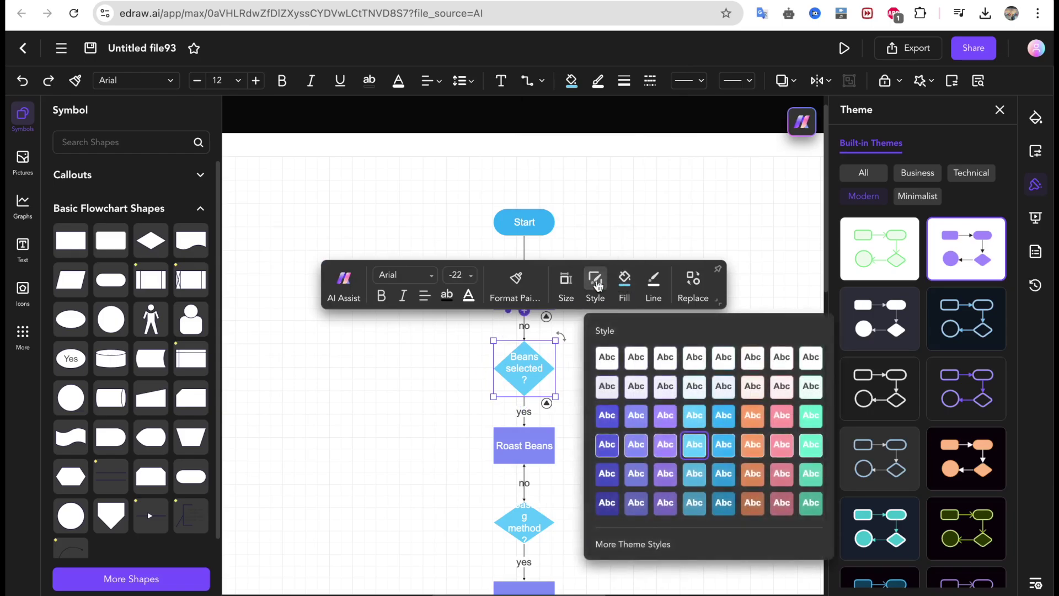
click(628, 359)
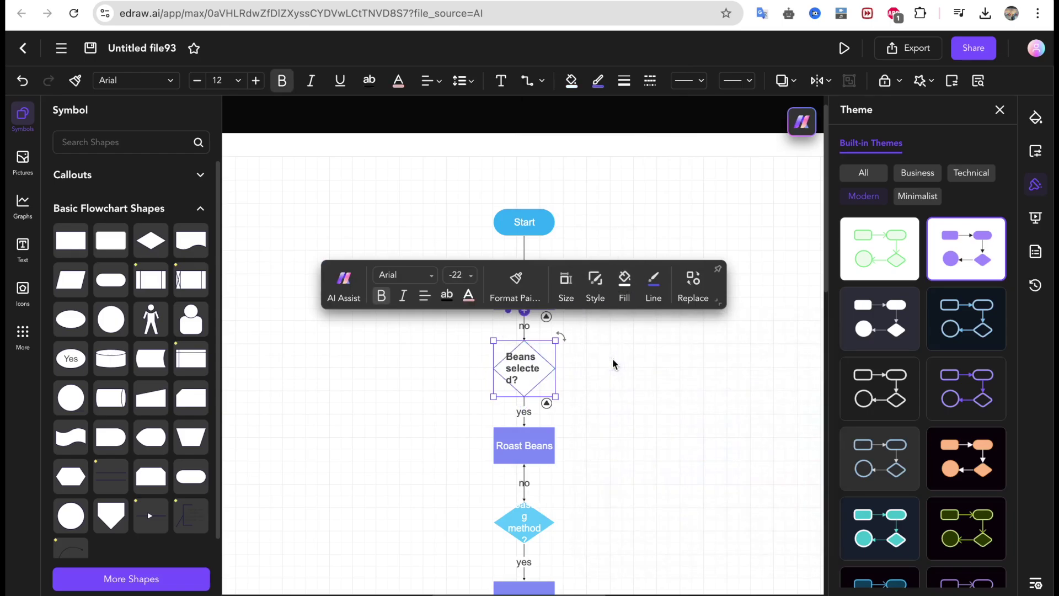
key(ctrl+z)
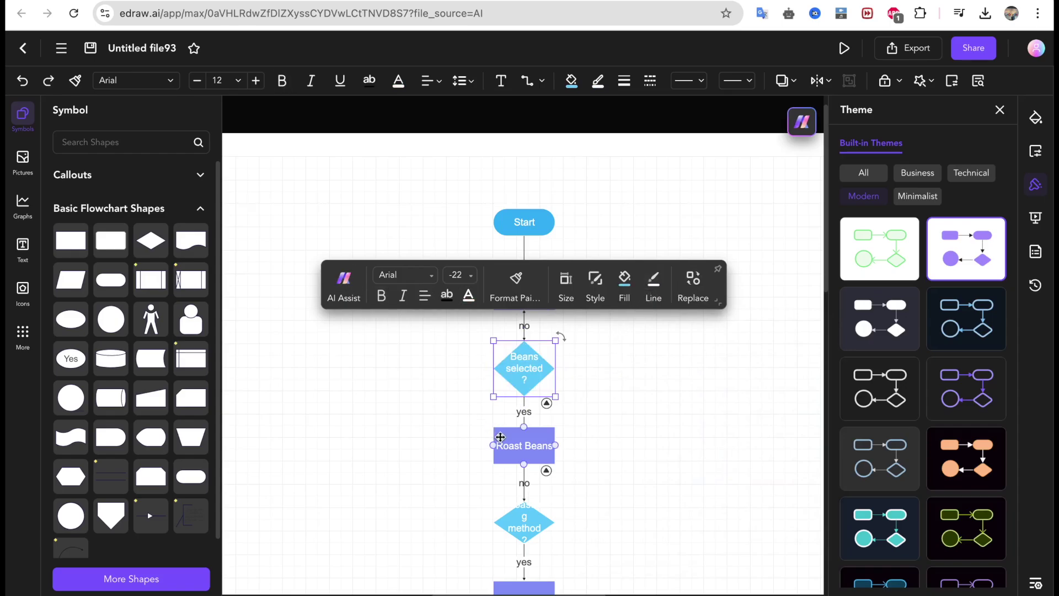
click(510, 447)
click(340, 364)
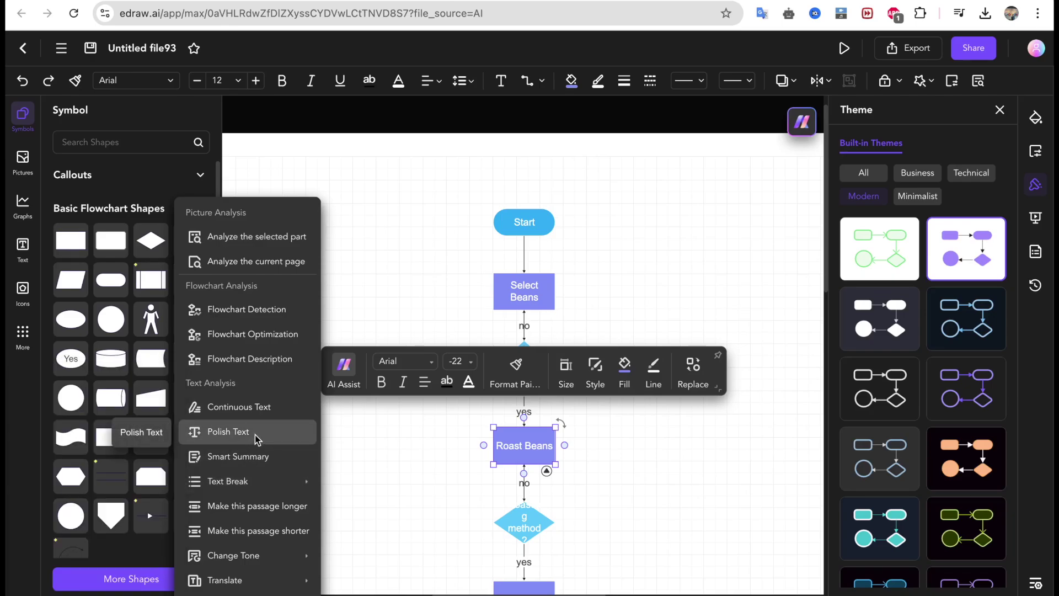
Accept the Edraw AI agreement and ask the assistant 'how to roast beans'
click(206, 432)
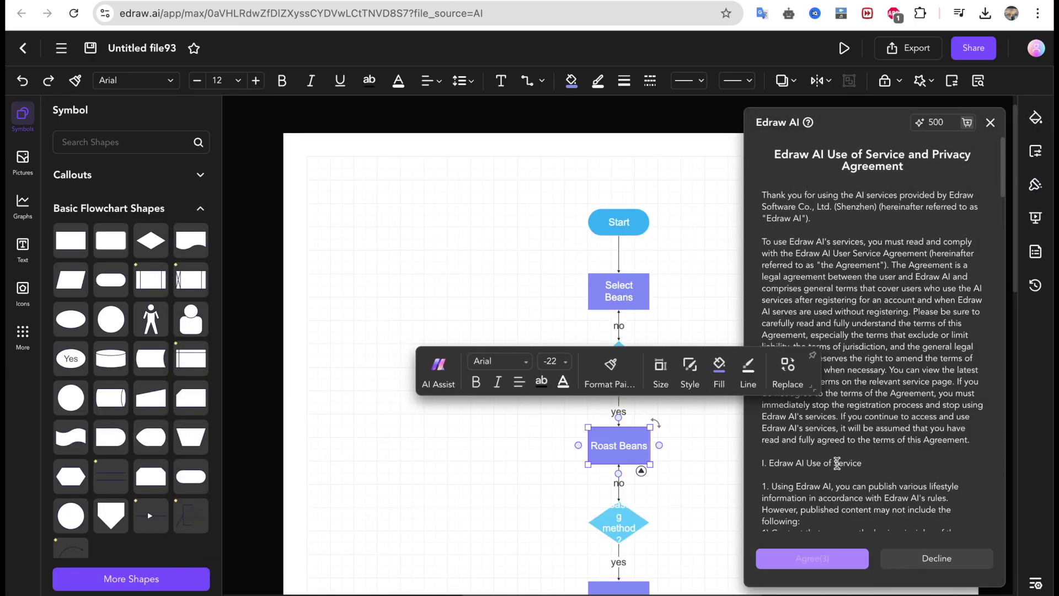
click(832, 552)
text(how to rea)
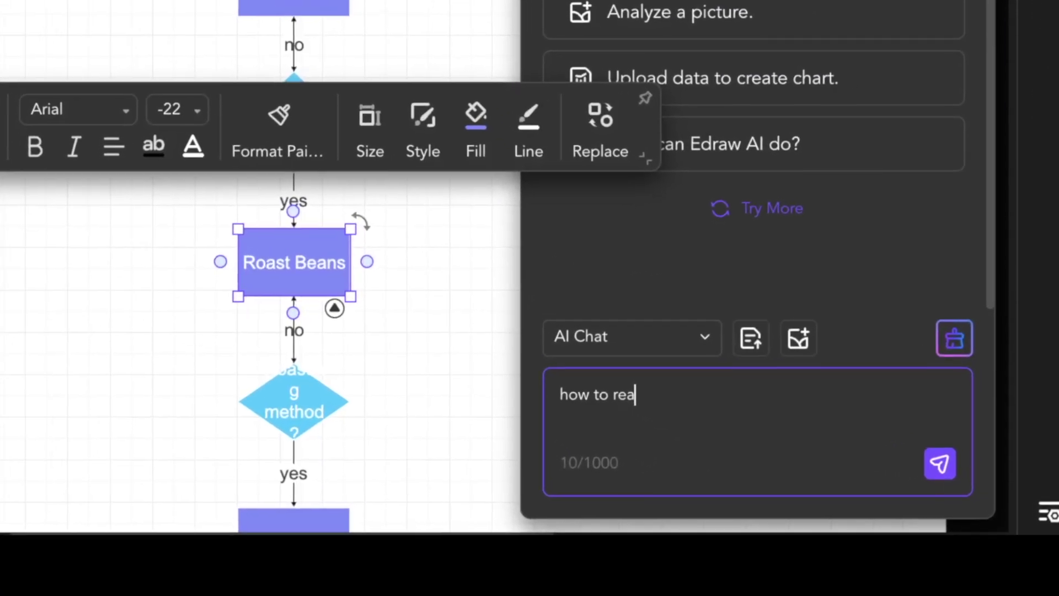
key(BackSpace)
key(BackSpace)
text(oa)
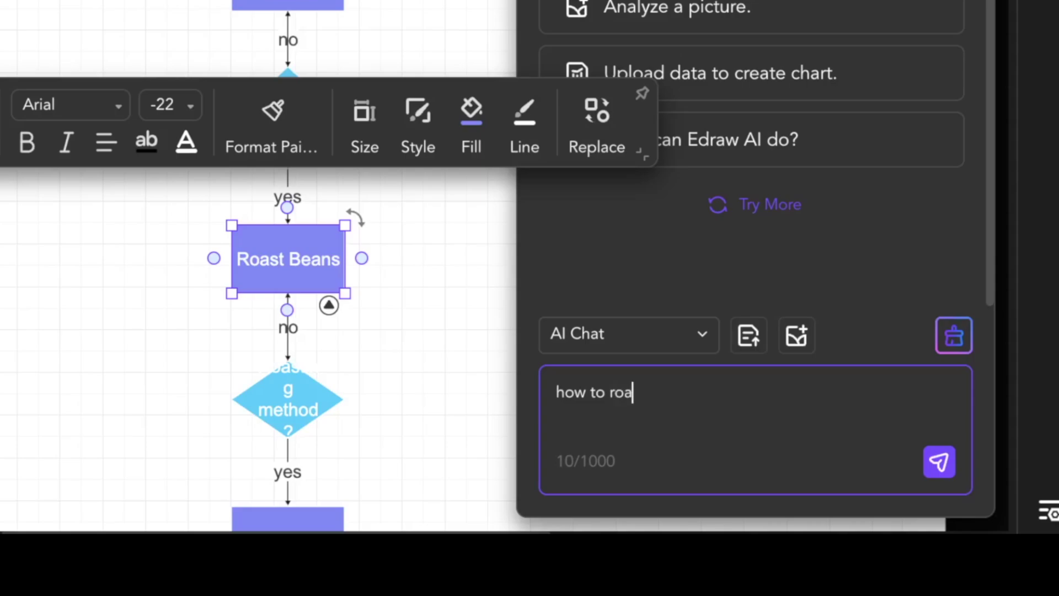
text(st beans)
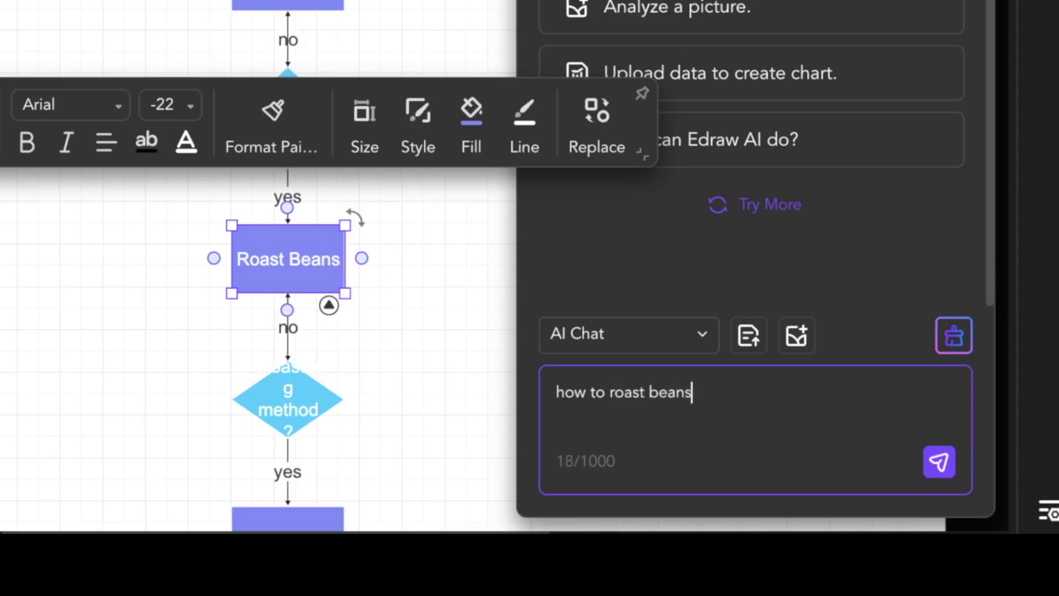
key(Return)
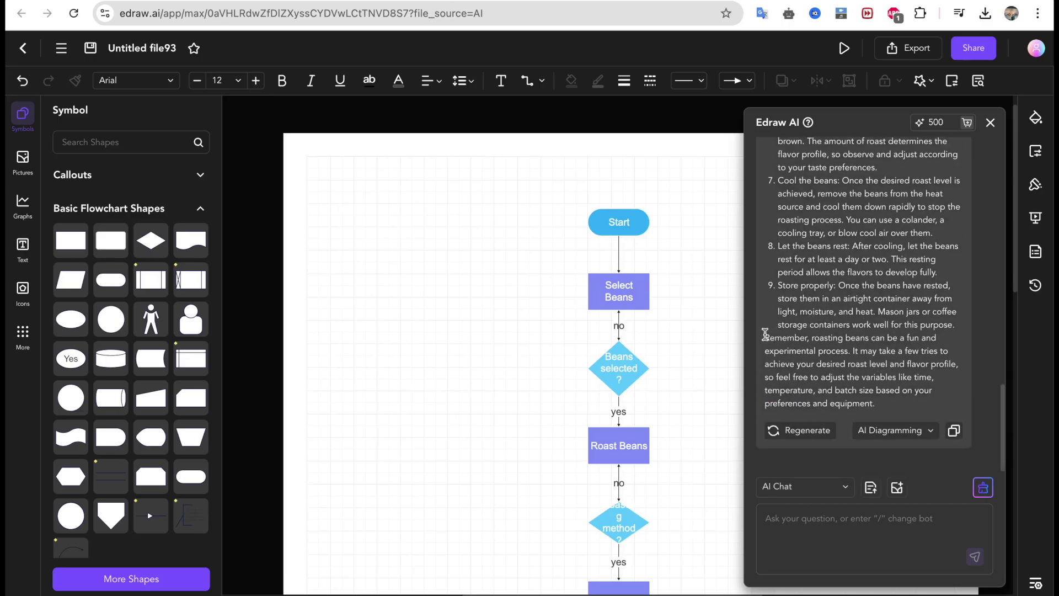
drag(765, 334, 911, 346)
click(936, 344)
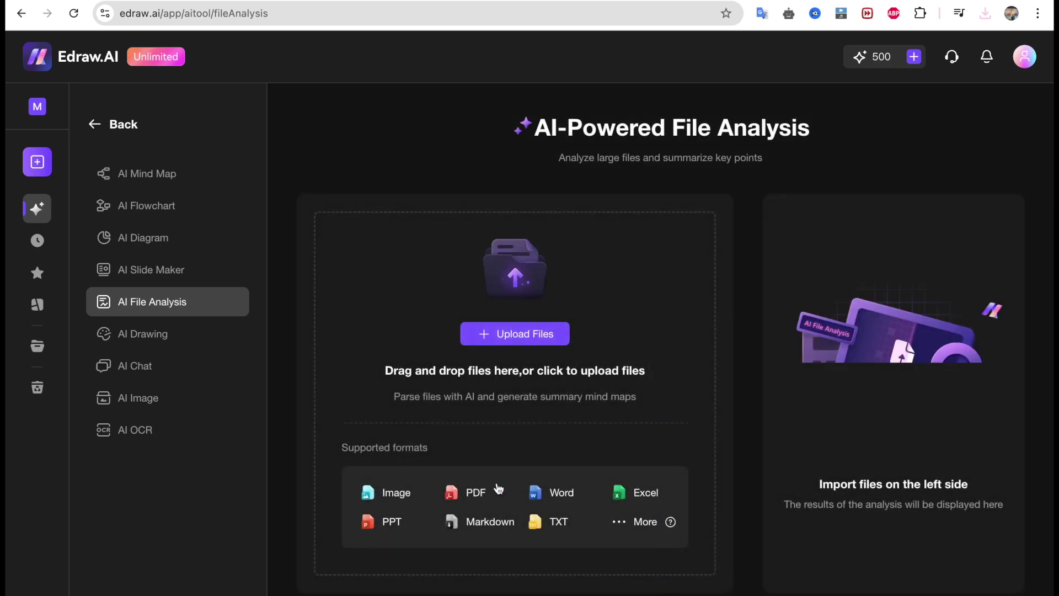
Upload download (1).png to AI File Analysis, run the analysis and scroll through the results
click(500, 336)
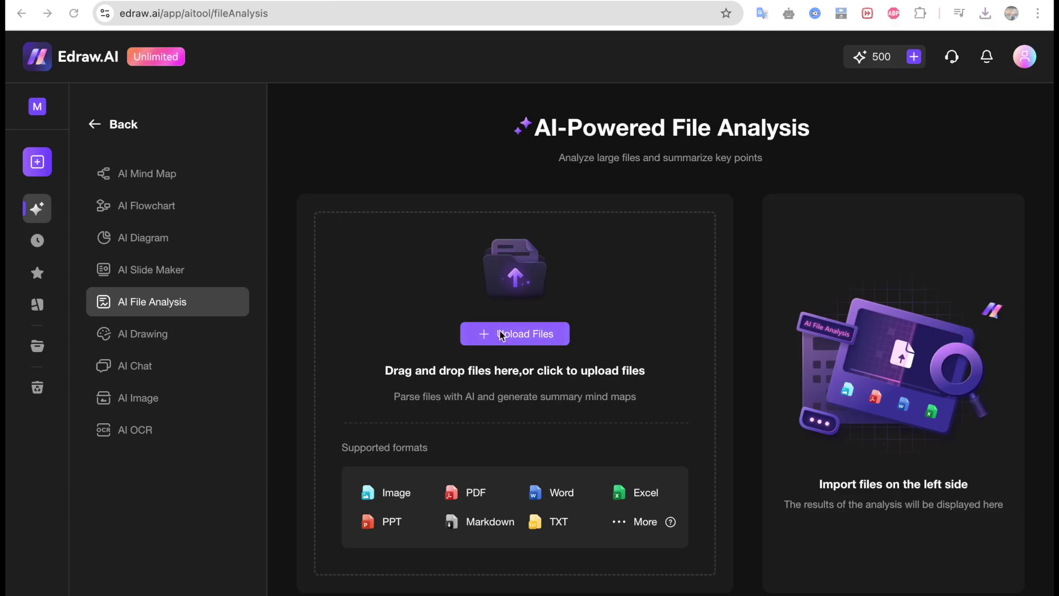
click(441, 241)
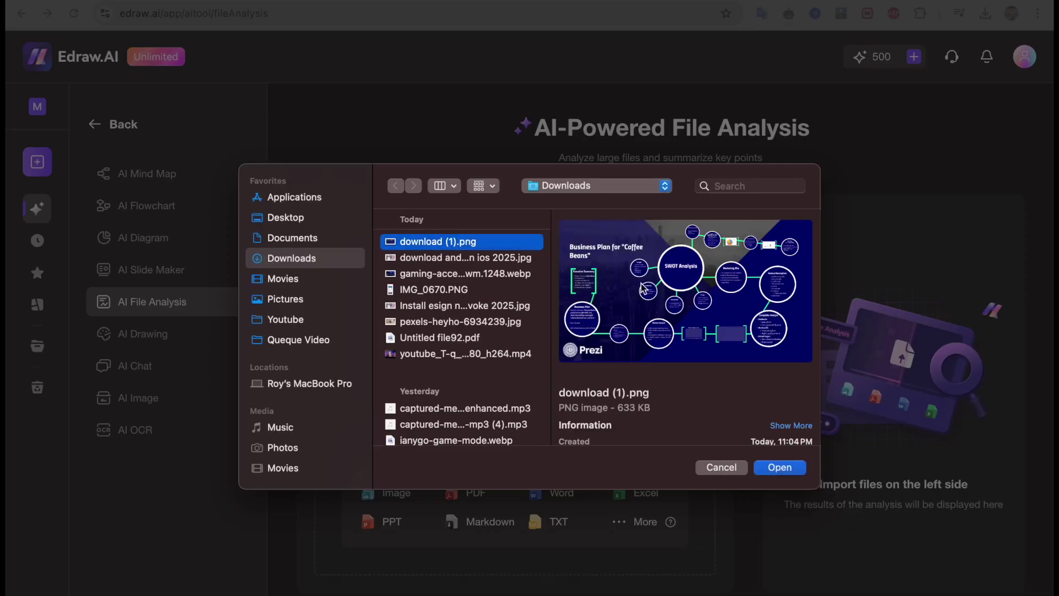
click(774, 468)
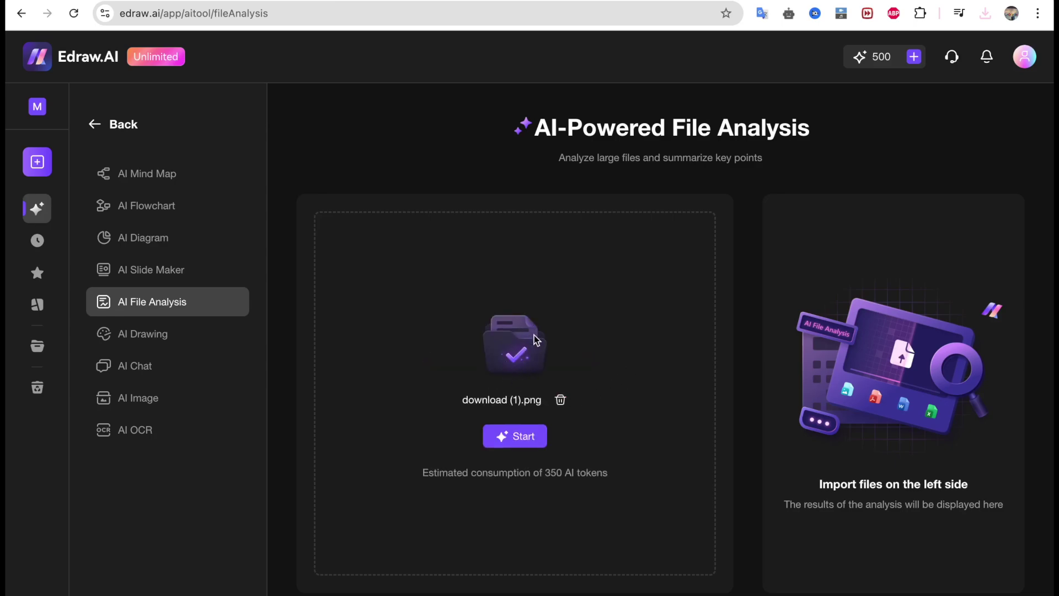
click(511, 442)
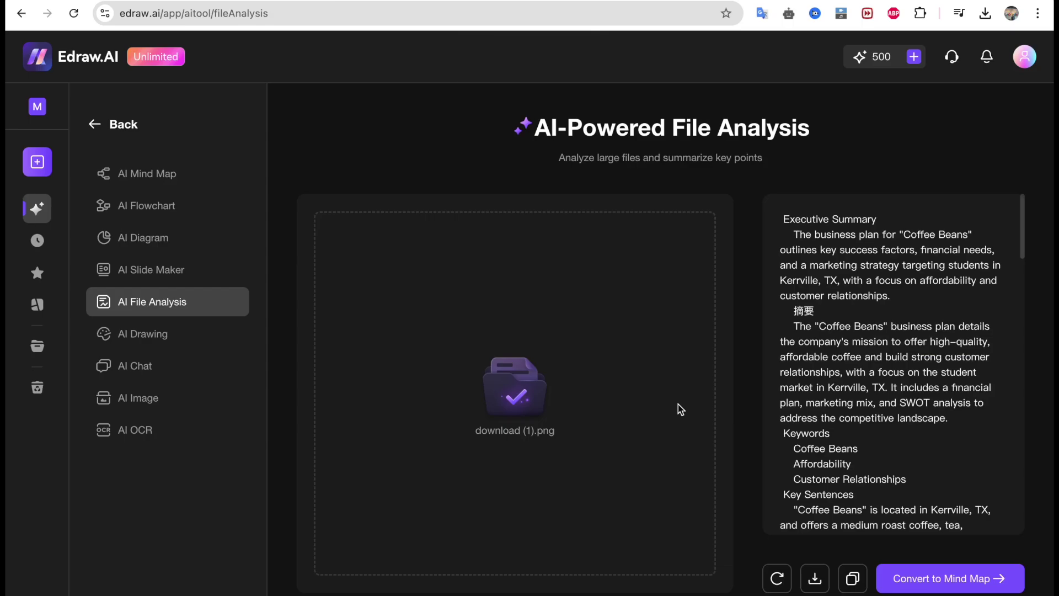
scroll(860, 397, down, 3)
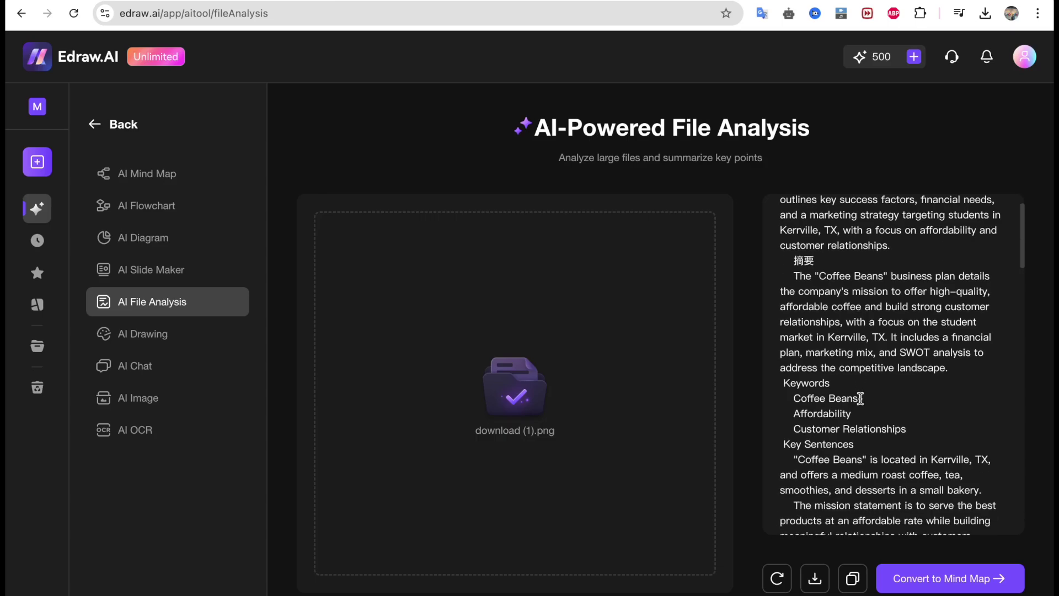
scroll(860, 402, down, 3)
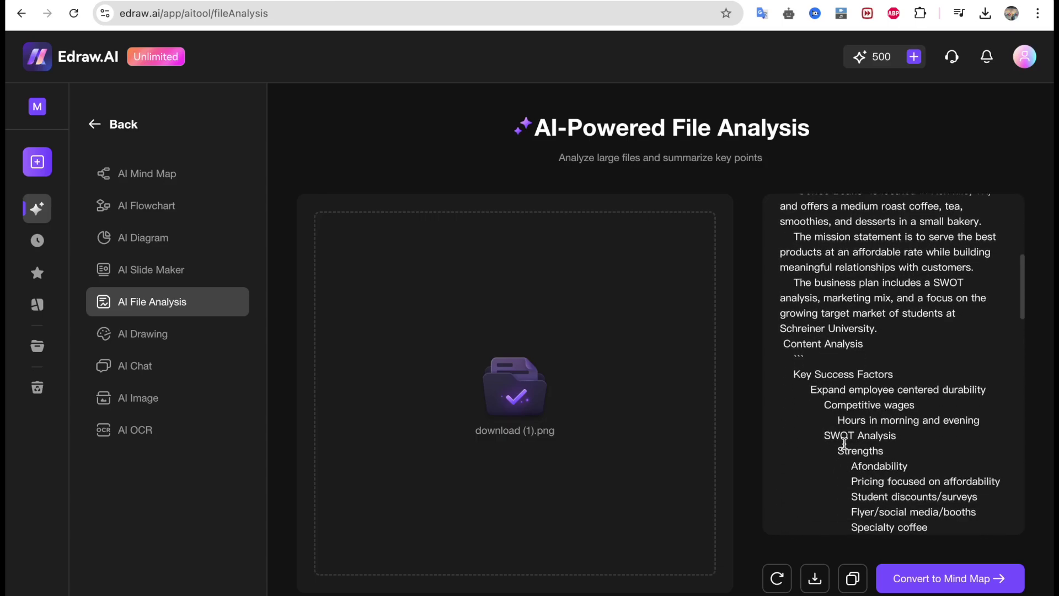
scroll(870, 488, down, 2)
scroll(872, 492, down, 3)
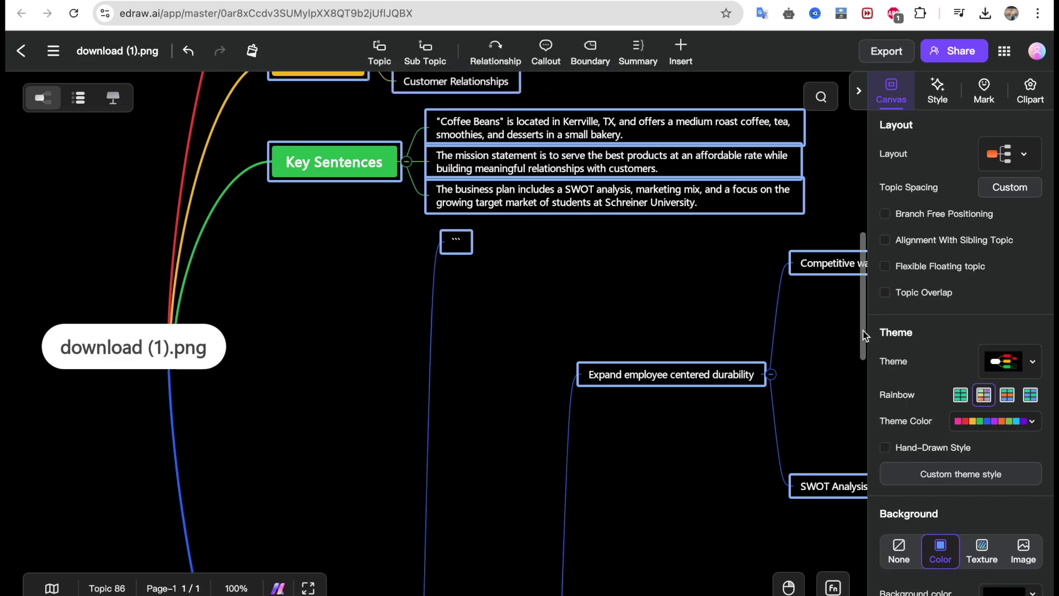
In the converted mind map, clear the selection and select root topic 'download (1).png'
scroll(549, 373, down, 5)
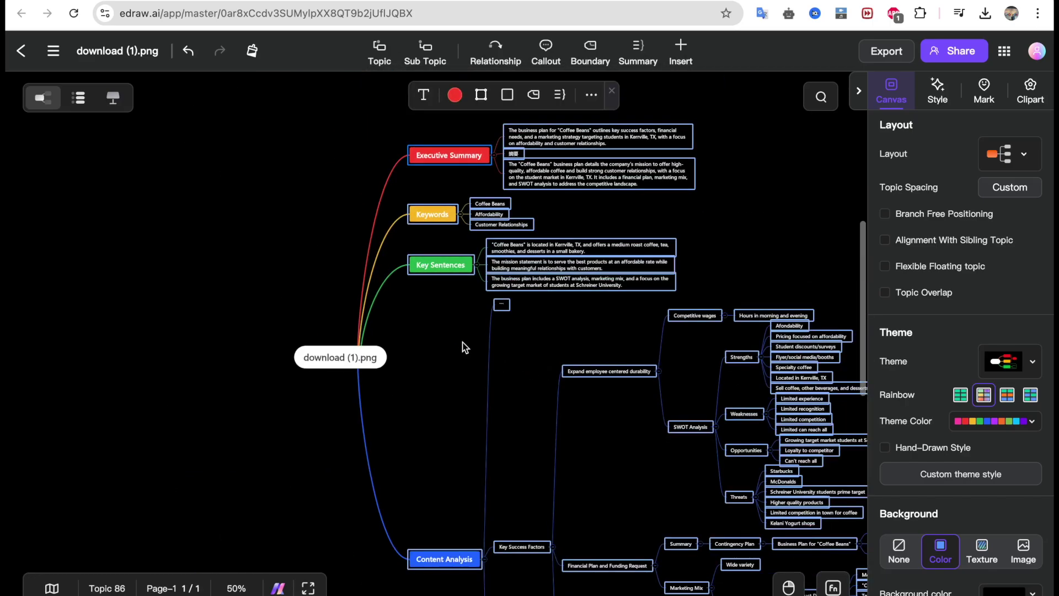
click(508, 343)
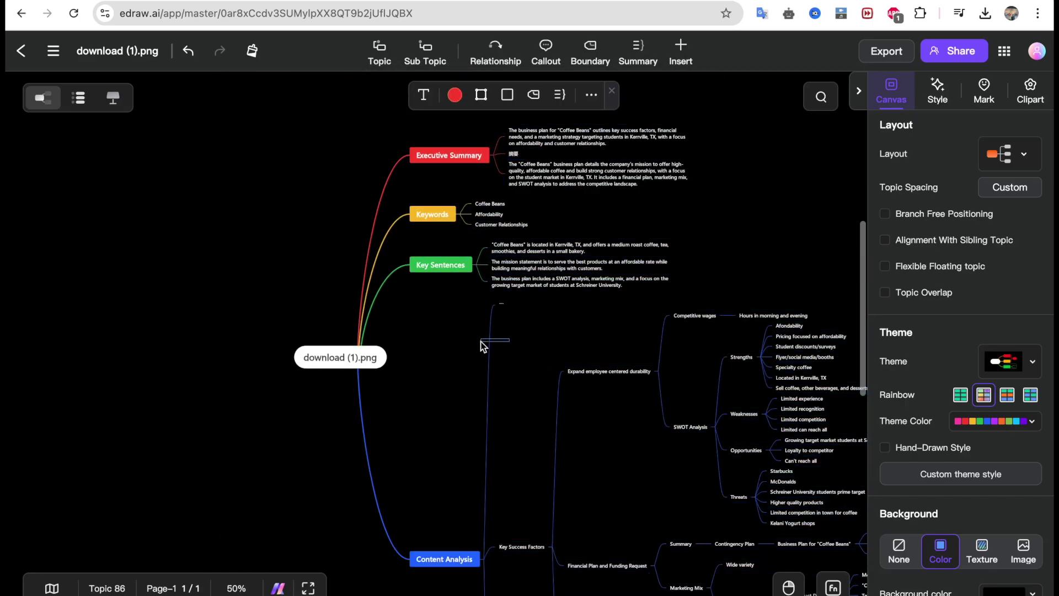
click(344, 362)
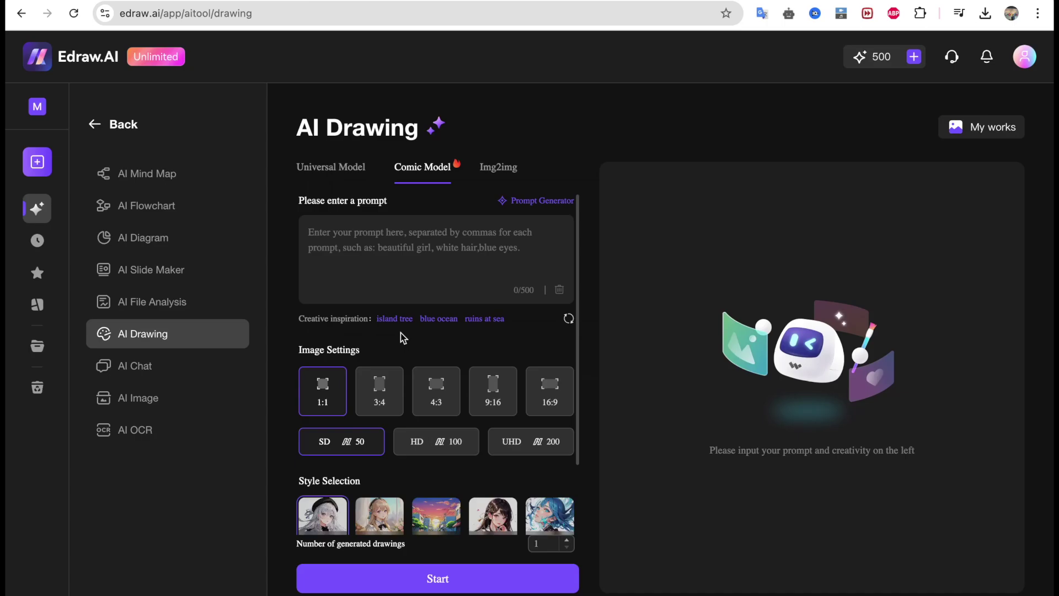
Generate a 4:3 picture from 'create coffee beans of rainbows' and switch to Universal Model
scroll(373, 405, down, 2)
scroll(374, 397, up, 2)
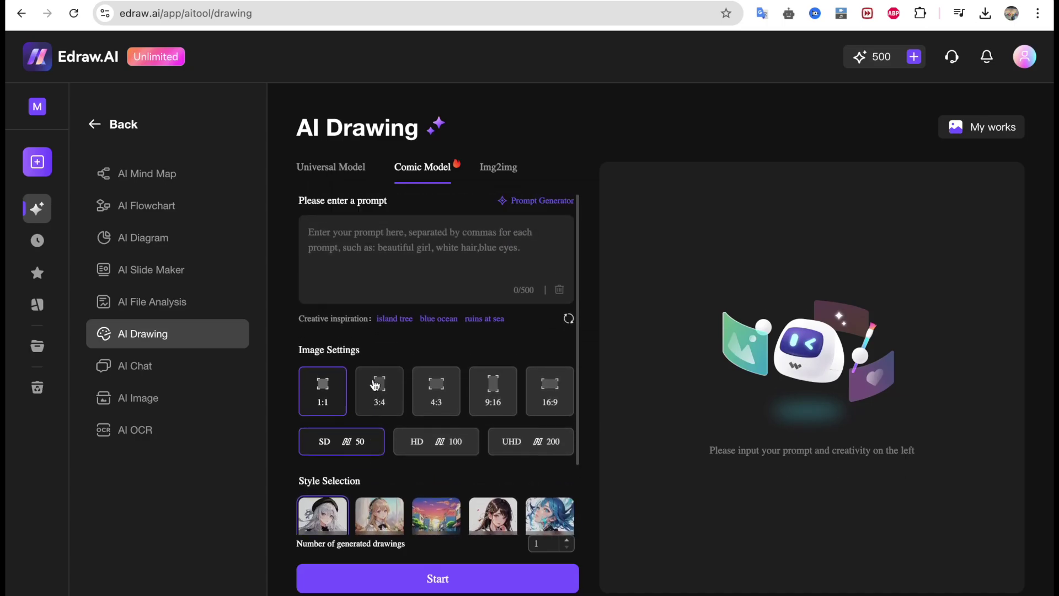
click(375, 263)
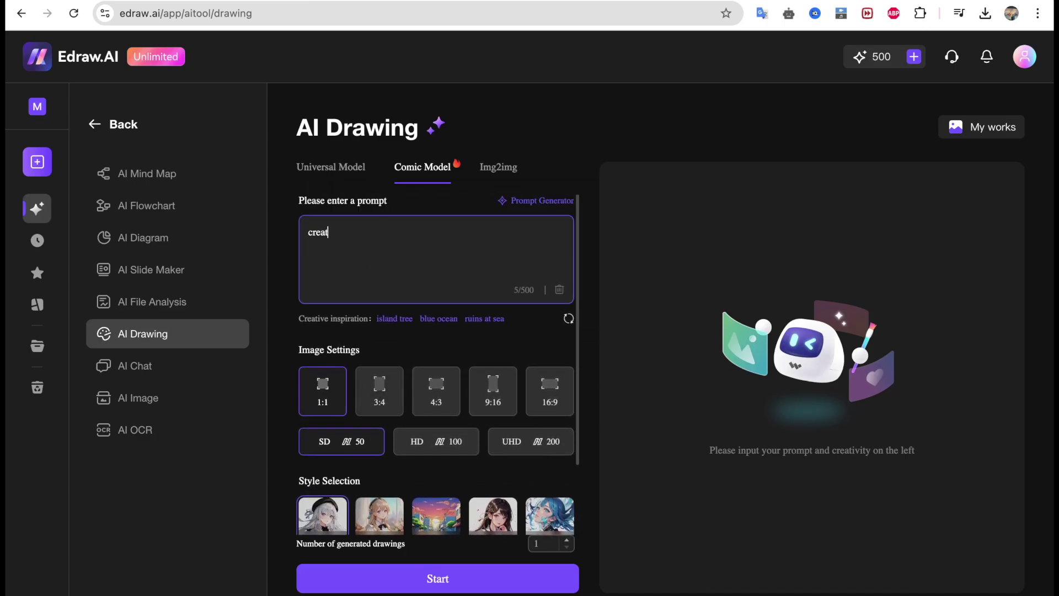
text(create coffee beans of rainbows)
key(Return)
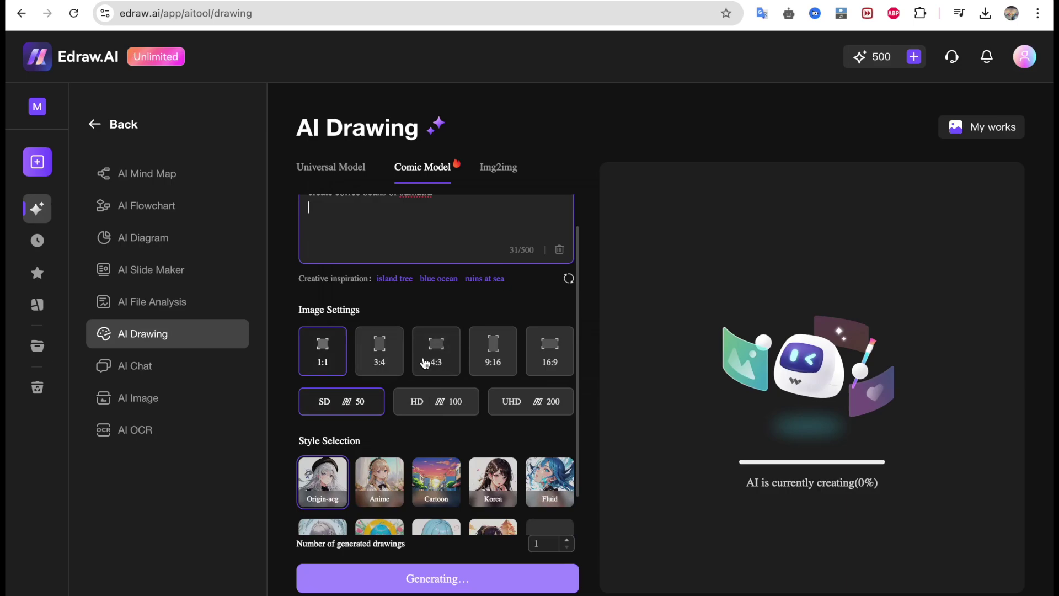
click(427, 361)
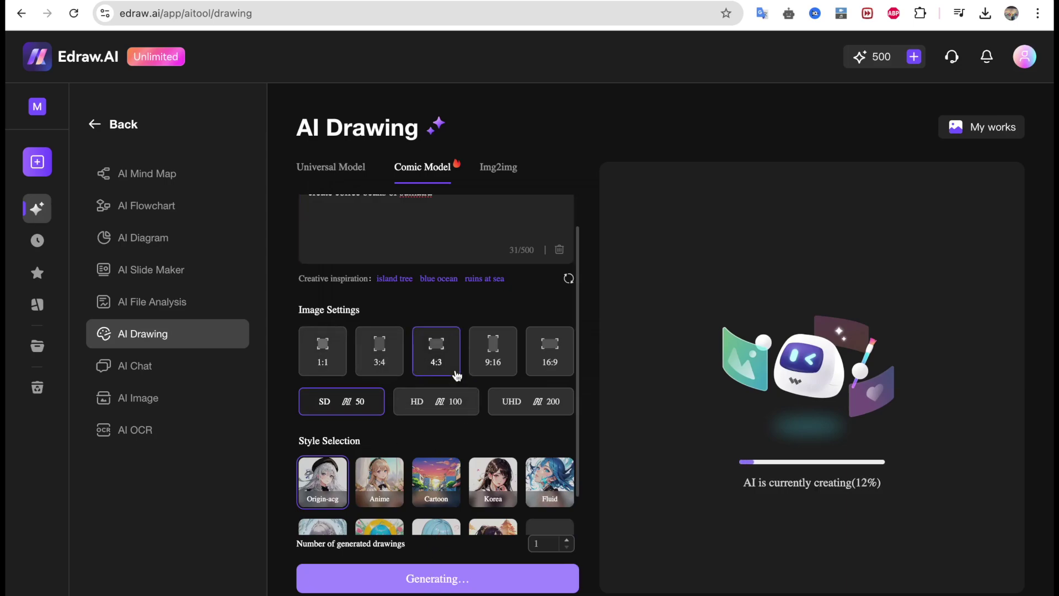
scroll(457, 375, up, 2)
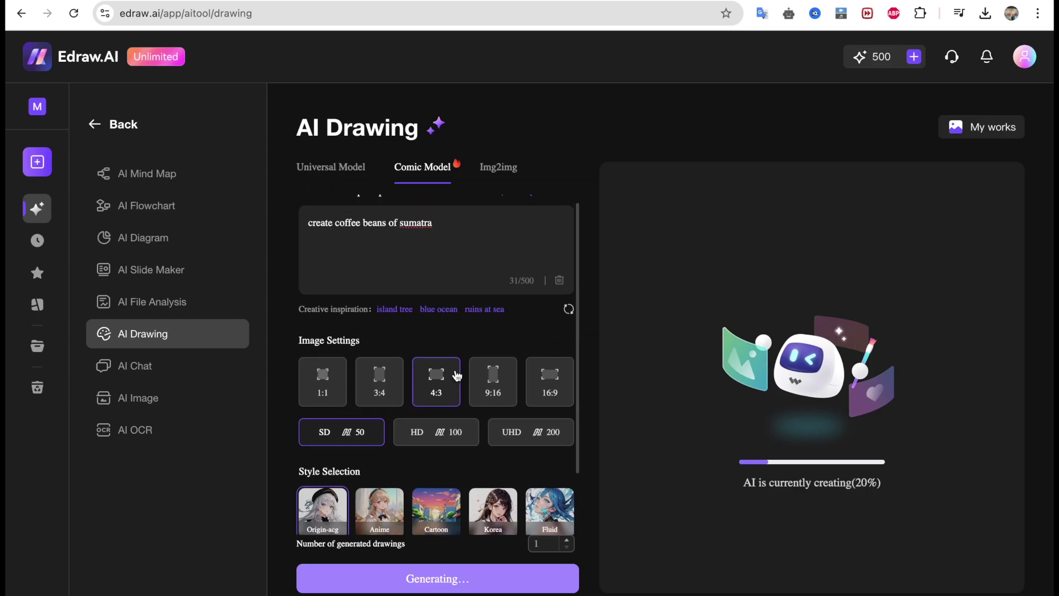
click(340, 171)
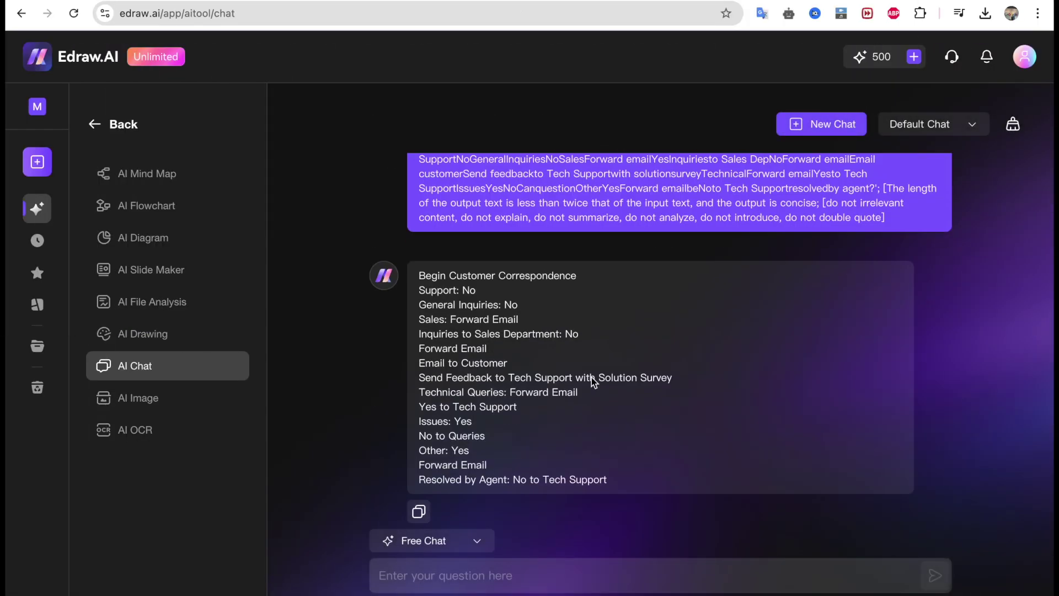
Ask the AI chat for tips on planning a coffee shop
scroll(592, 378, up, 1)
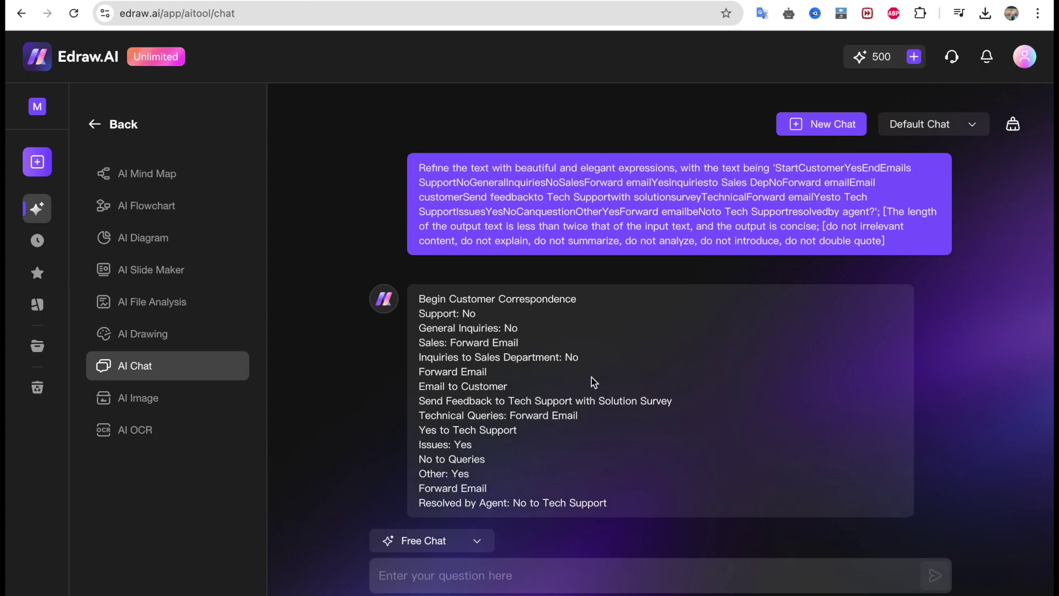
scroll(591, 377, down, 1)
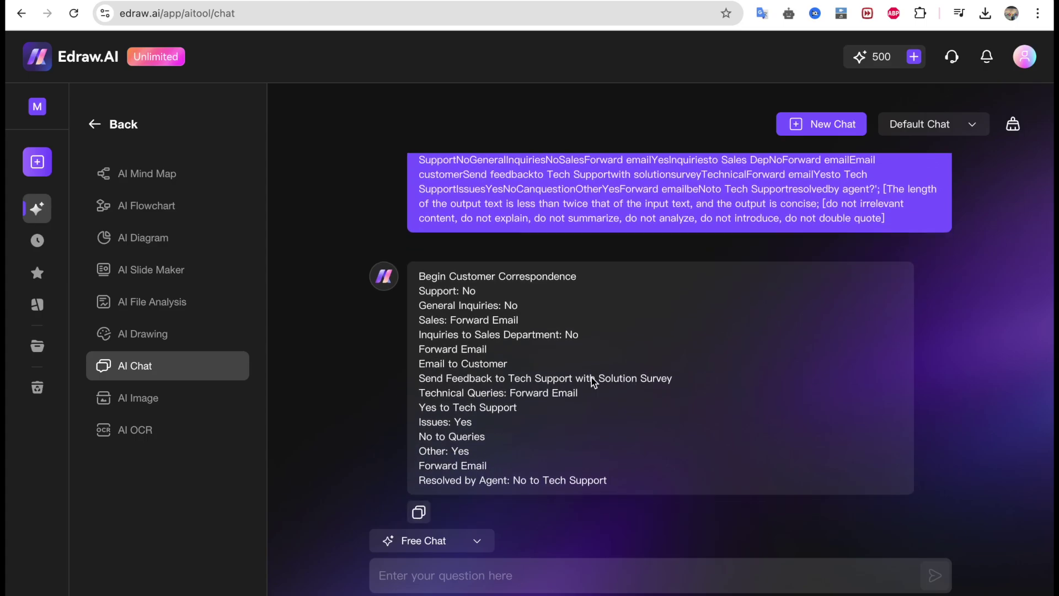
click(464, 551)
click(459, 571)
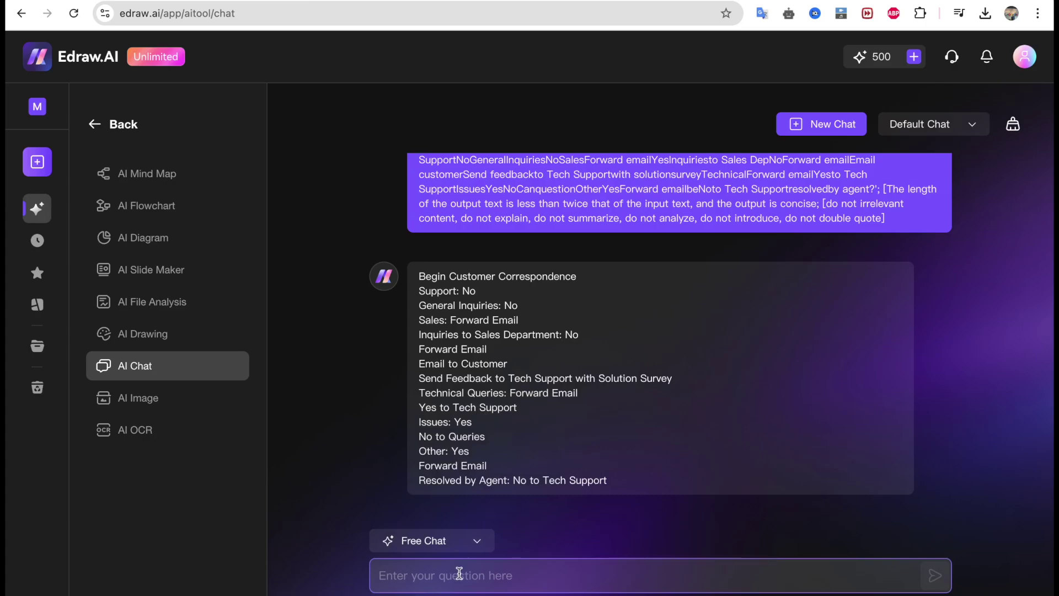
click(468, 542)
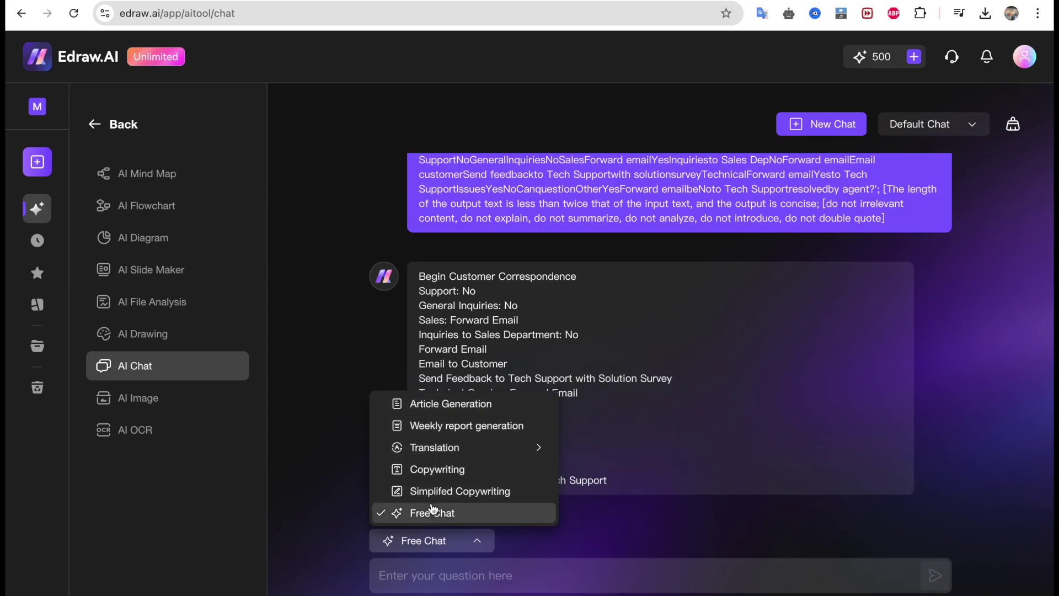
click(446, 575)
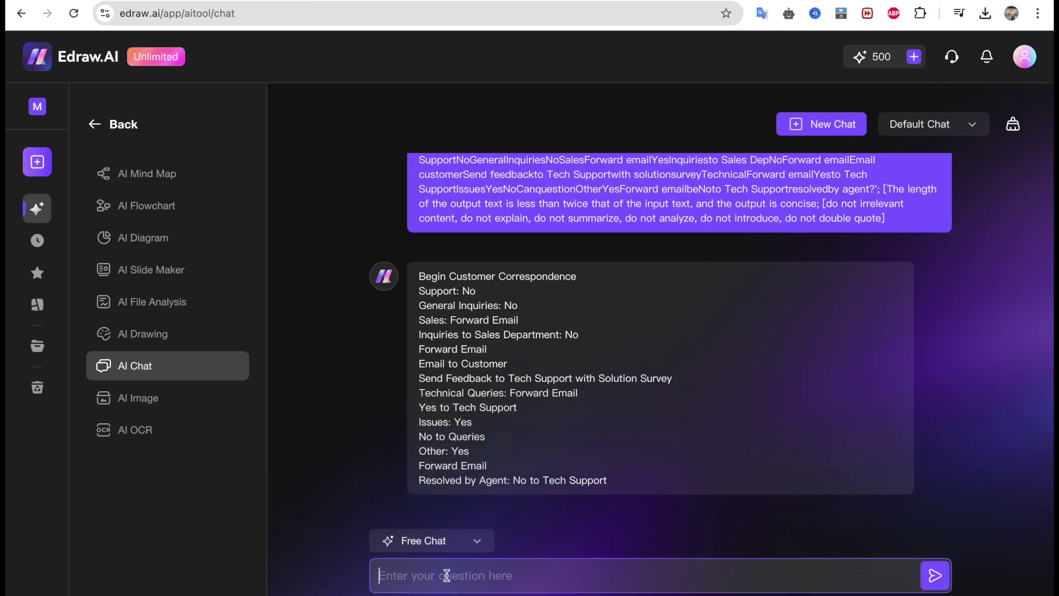
text(Tips for coffeshop plan)
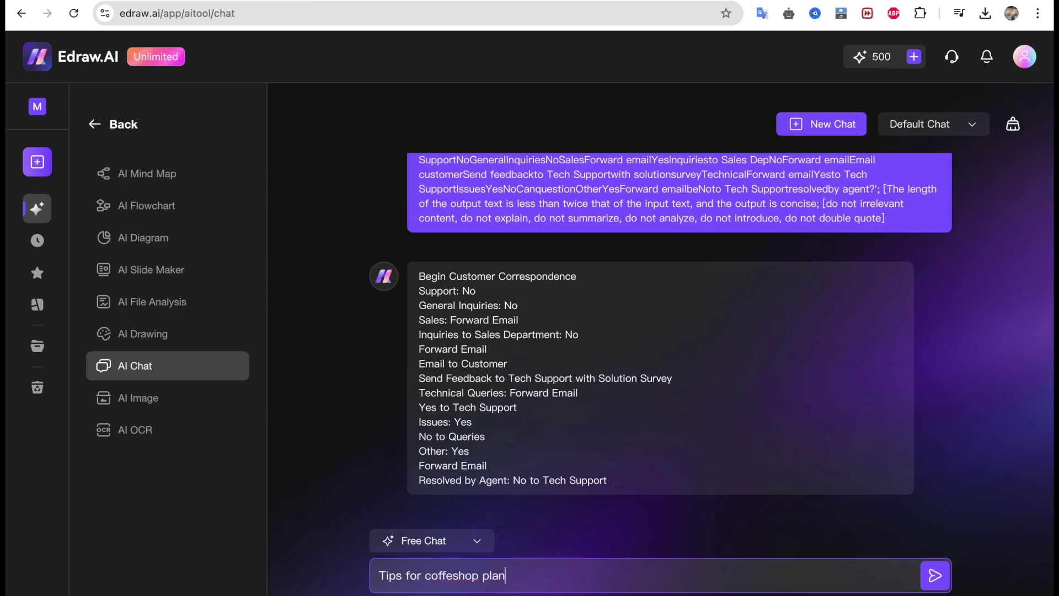
key(Return)
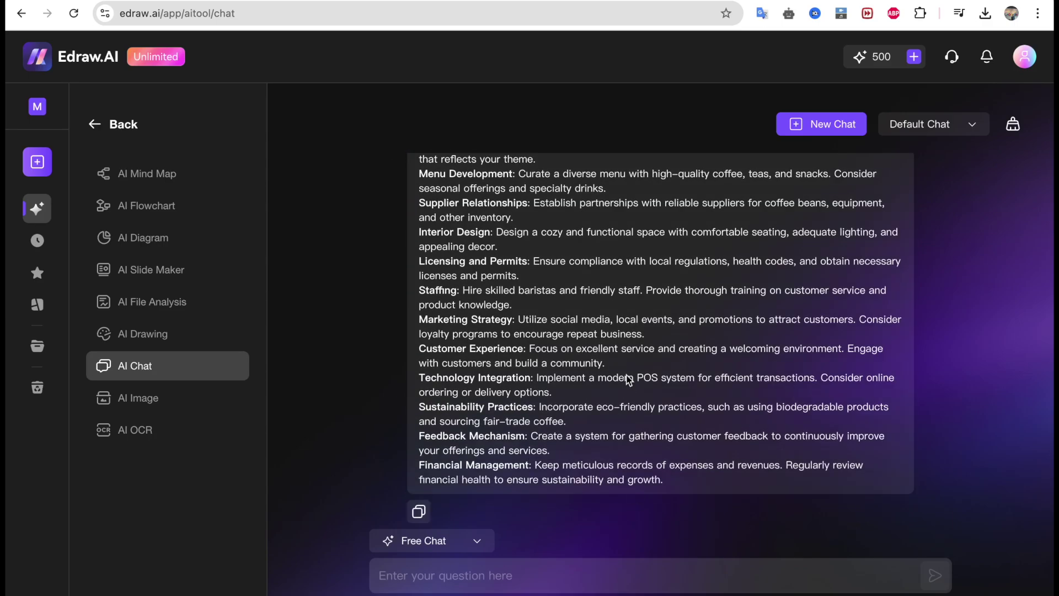
Switch the AI chat mode to Article Generation
scroll(629, 379, up, 5)
scroll(631, 379, down, 5)
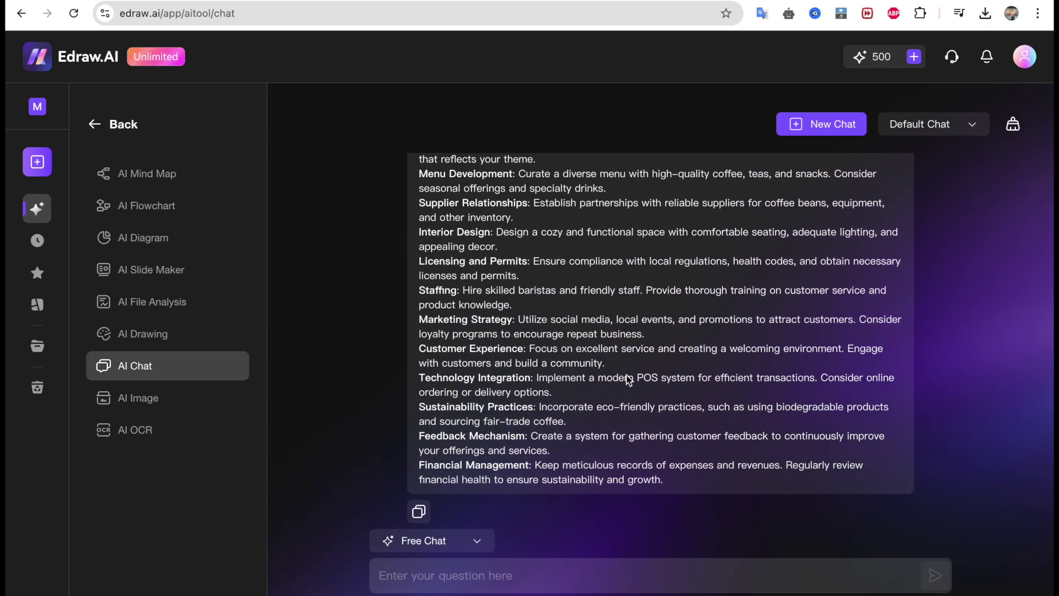
click(478, 552)
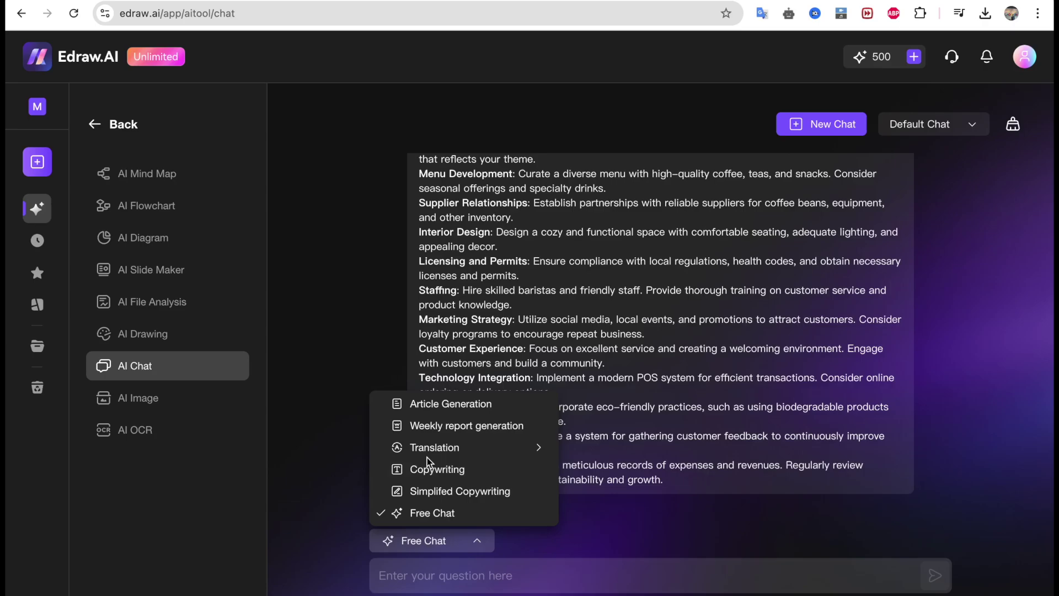
click(426, 408)
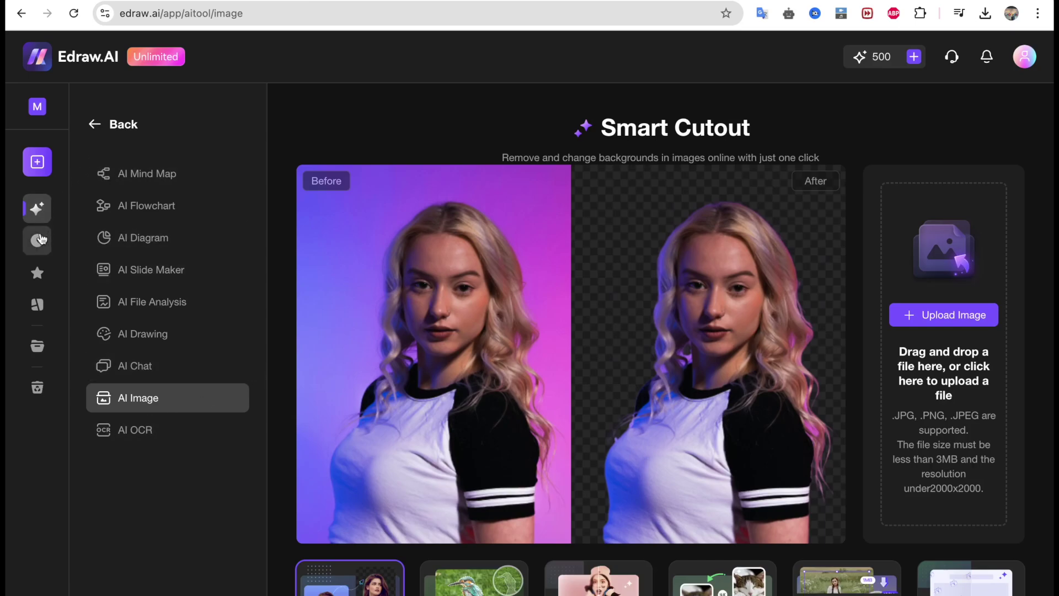
mouse_move(37, 105)
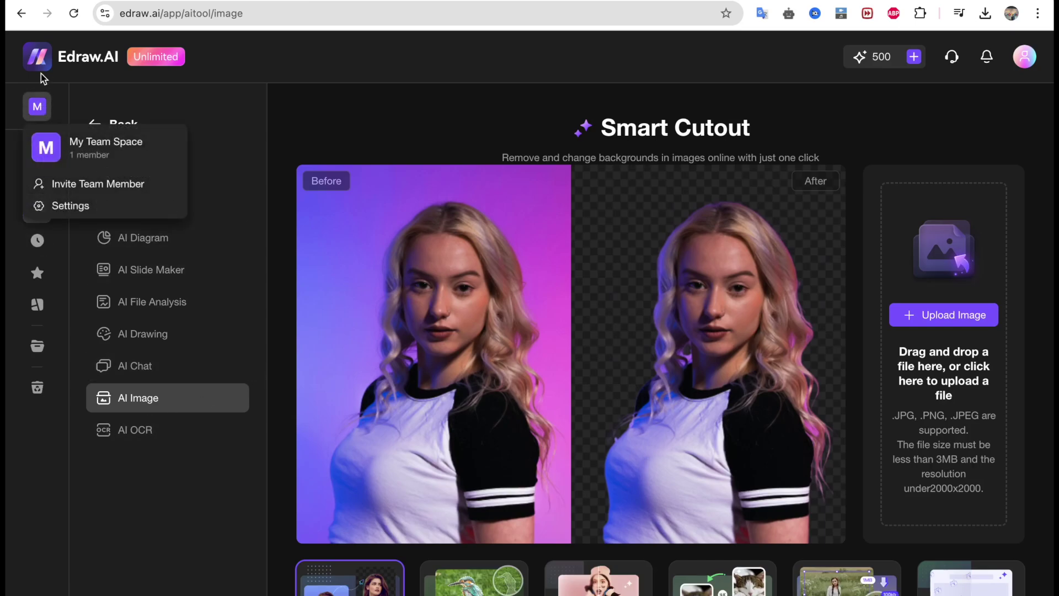
Go back to the Edraw.AI home dashboard via the logo
click(65, 65)
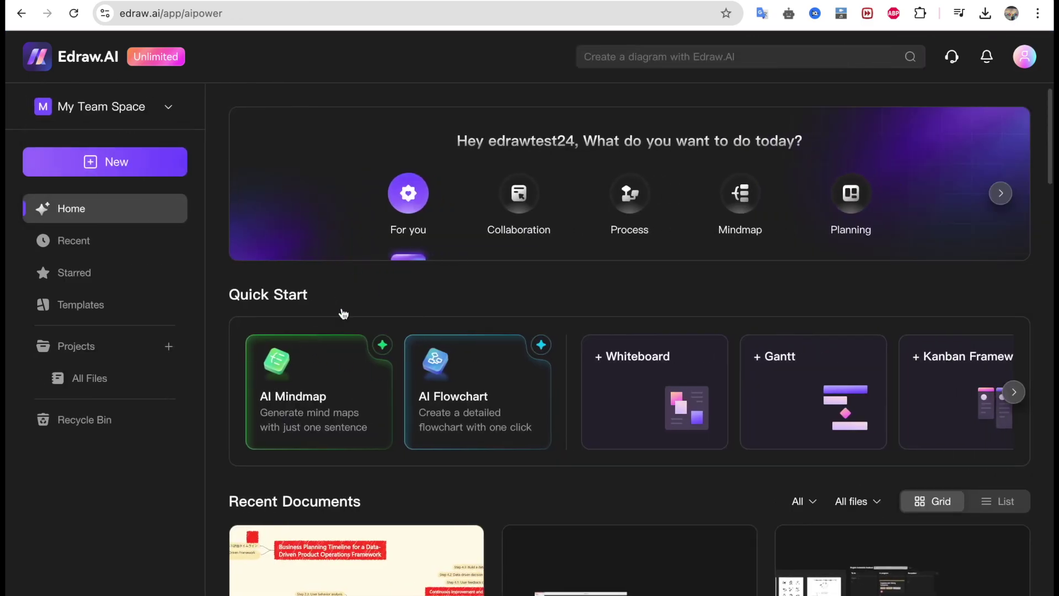
Browse the home page and Quick Start carousel, then open the dark Coffee Shop Plan mind map
scroll(662, 392, right, 2)
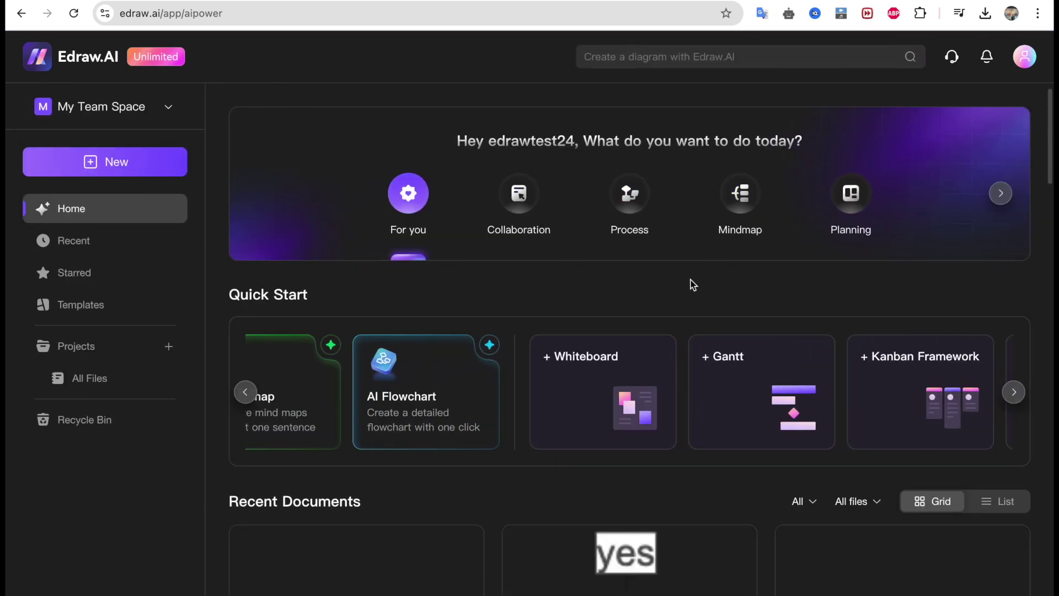
scroll(673, 289, down, 7)
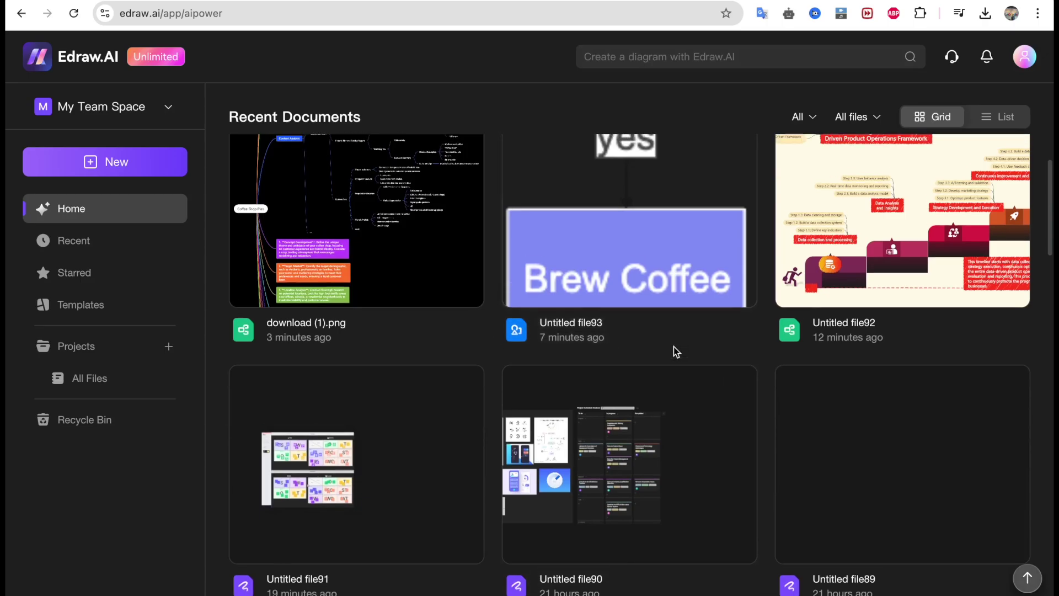
scroll(673, 352, up, 1)
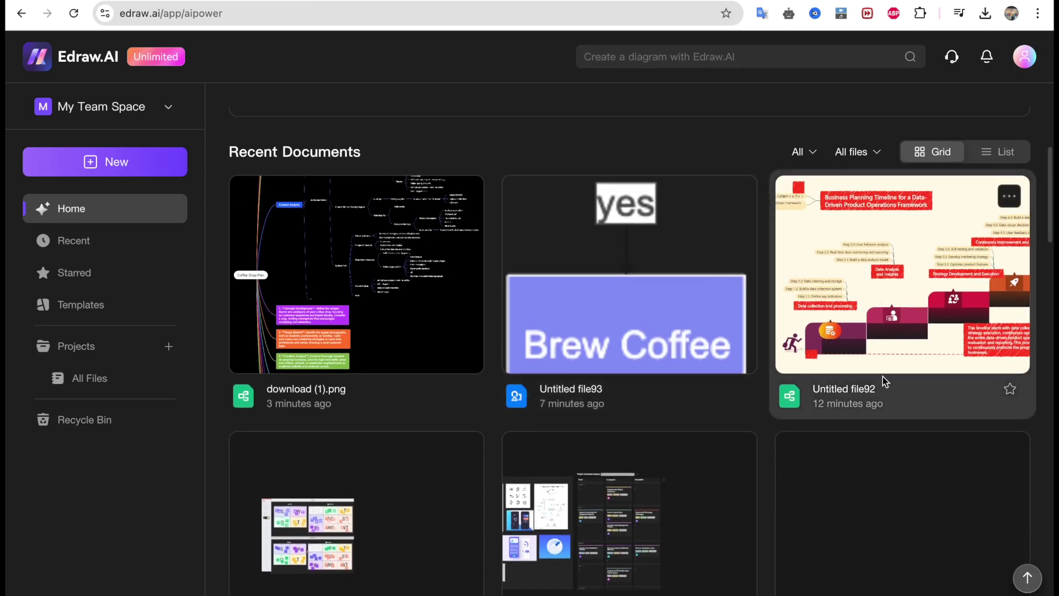
scroll(883, 376, down, 4)
scroll(735, 359, up, 1)
scroll(607, 339, up, 9)
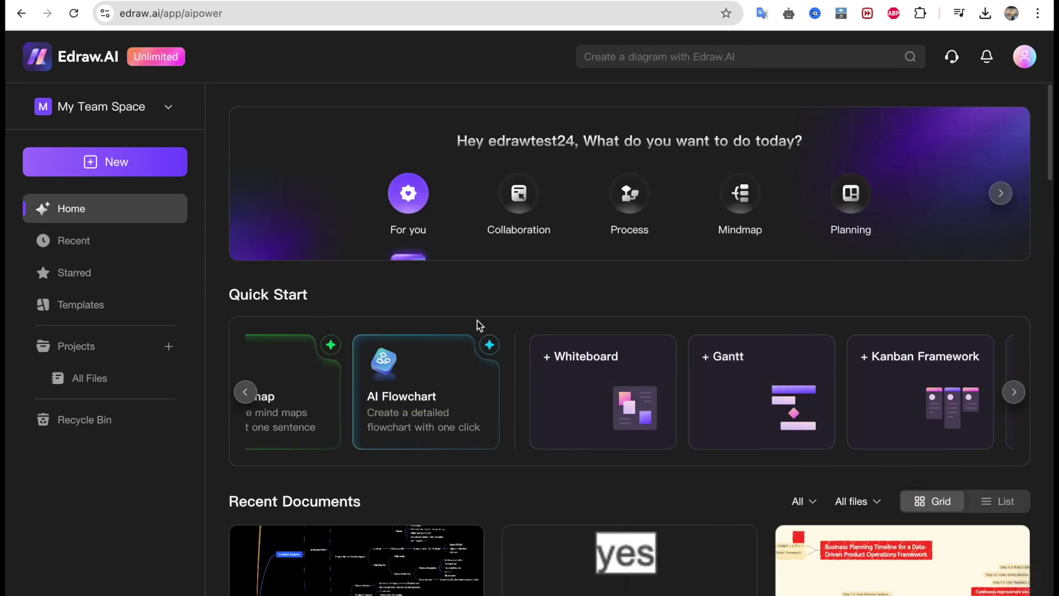
scroll(560, 404, right, 3)
scroll(636, 402, right, 5)
scroll(638, 402, right, 5)
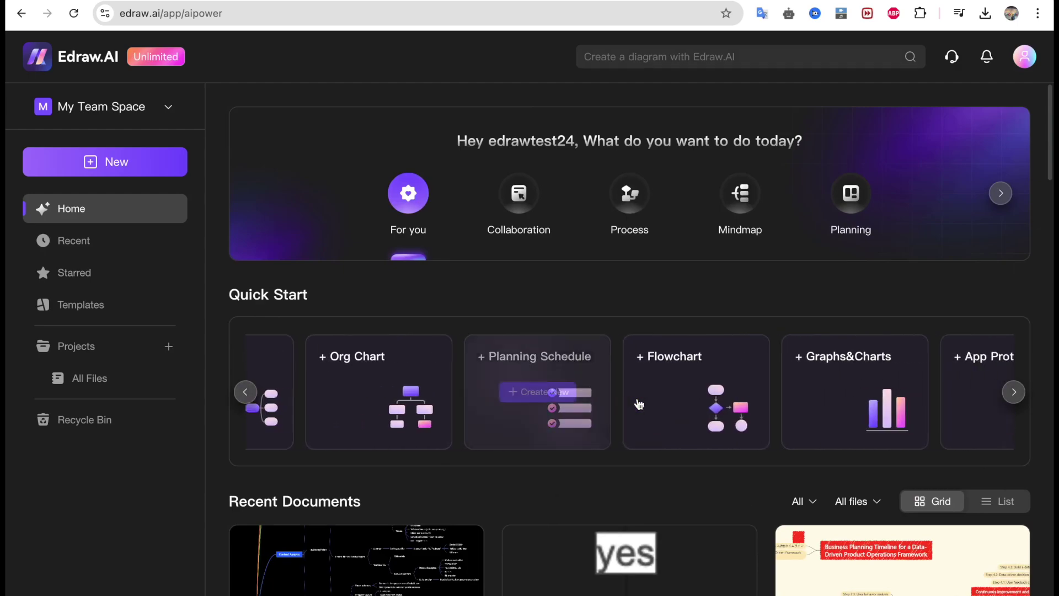
scroll(639, 404, right, 2)
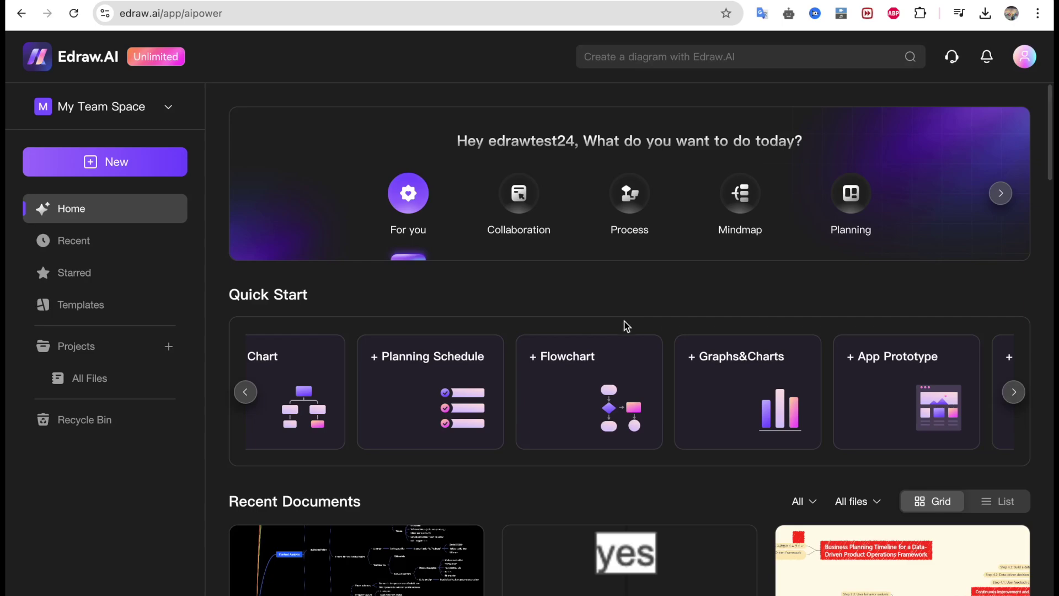
scroll(524, 475, down, 1)
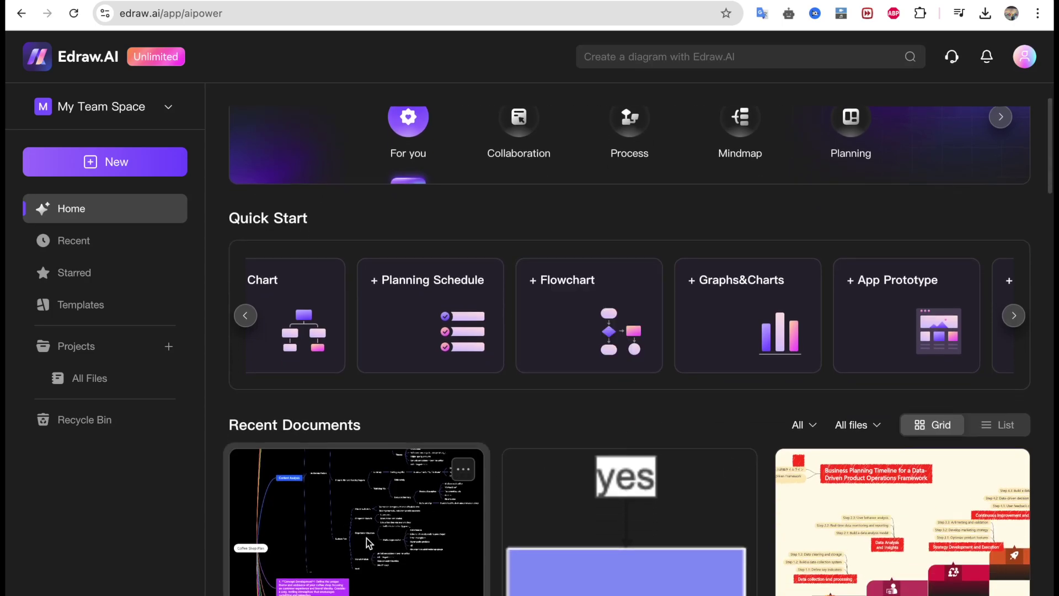
scroll(422, 549, down, 1)
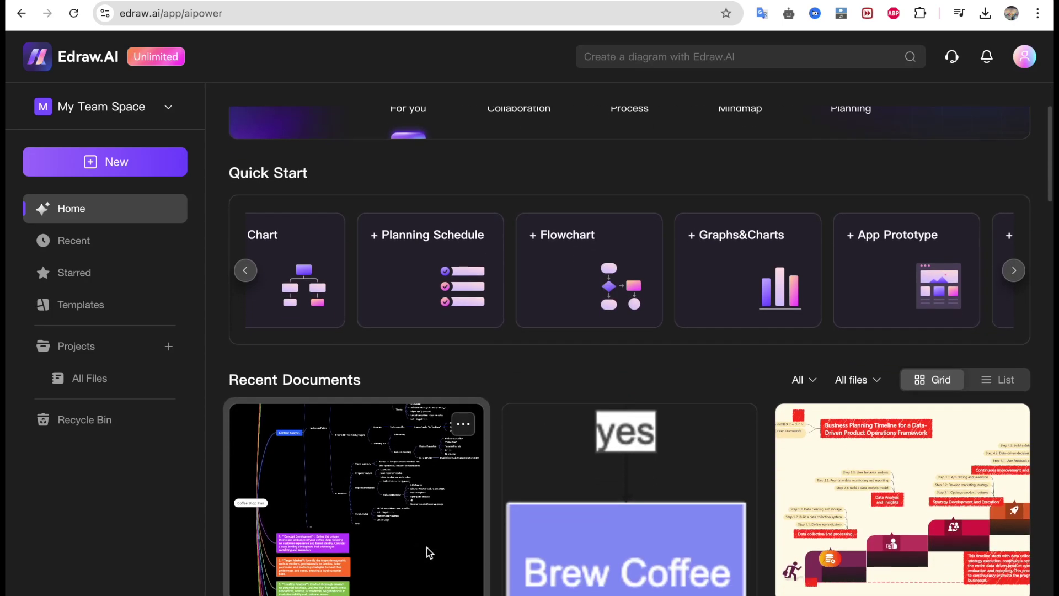
click(828, 509)
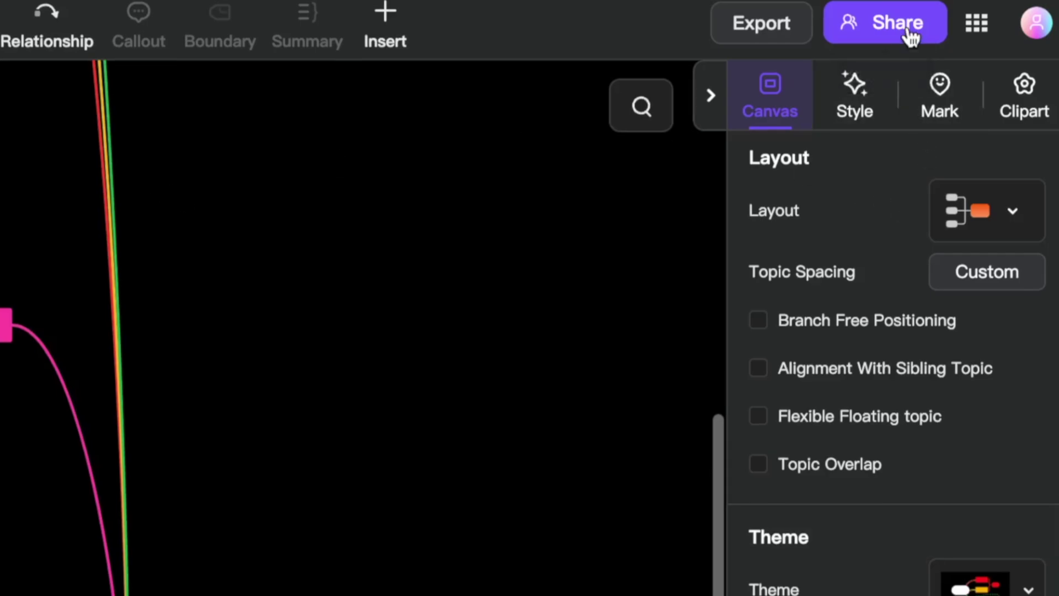
Show the Share options for the Coffee Shop Plan mind map
click(909, 26)
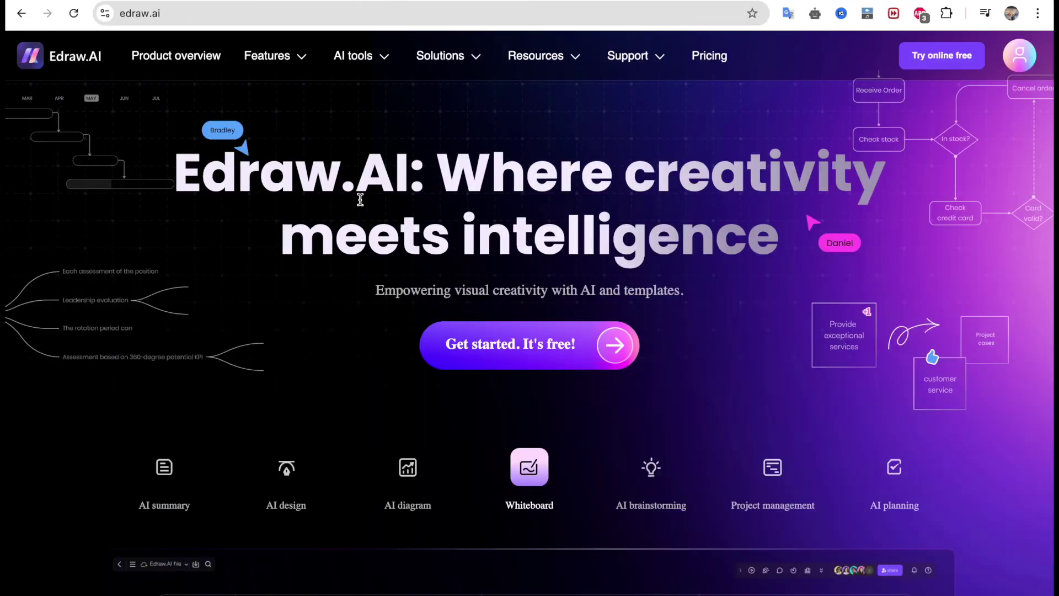
Scroll down the Edraw.AI homepage and show the AI summary feature demo
drag(443, 166, 573, 196)
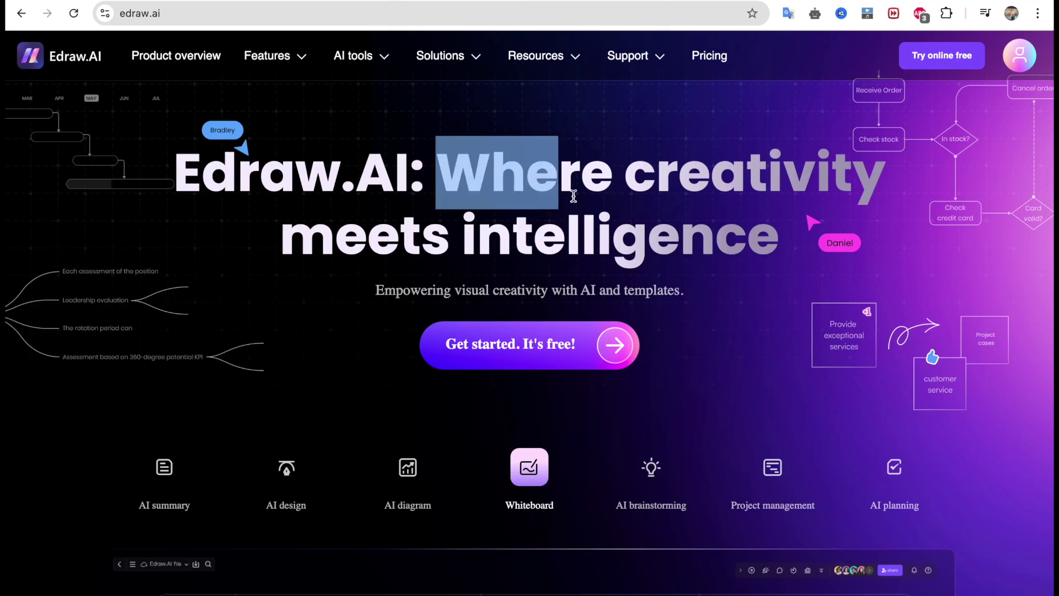
click(761, 227)
scroll(698, 300, down, 2)
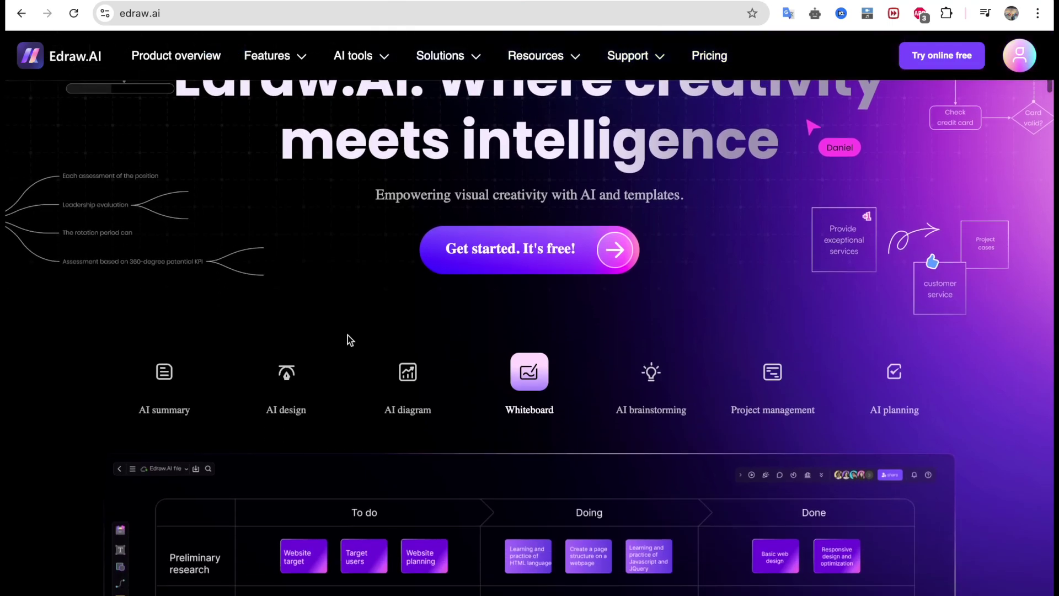
click(190, 375)
Cycle through AI planning to the AI brainstorming Project Plan mind map demo
scroll(264, 316, down, 2)
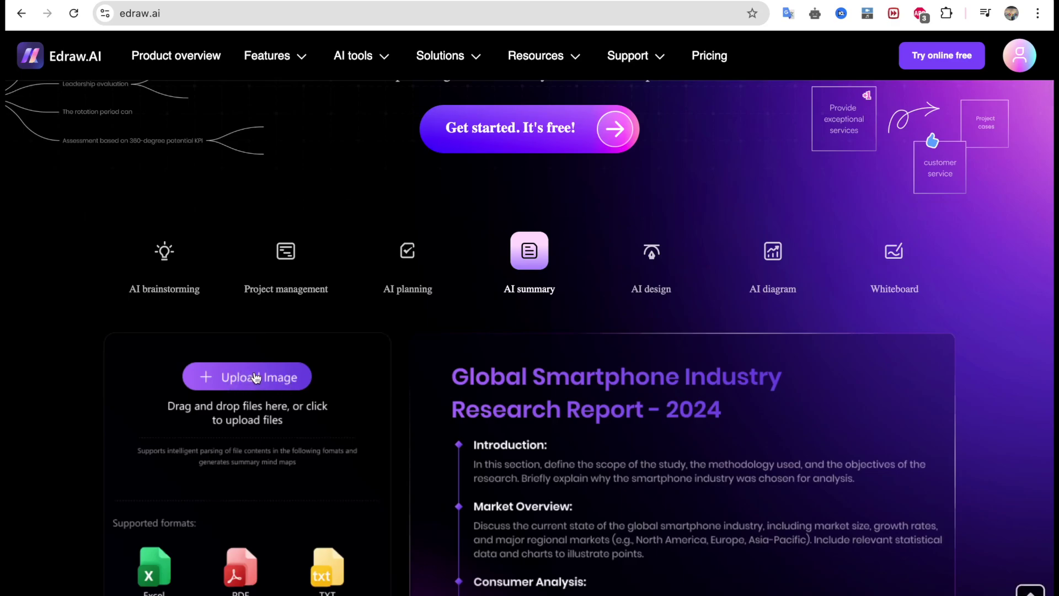
scroll(549, 461, down, 2)
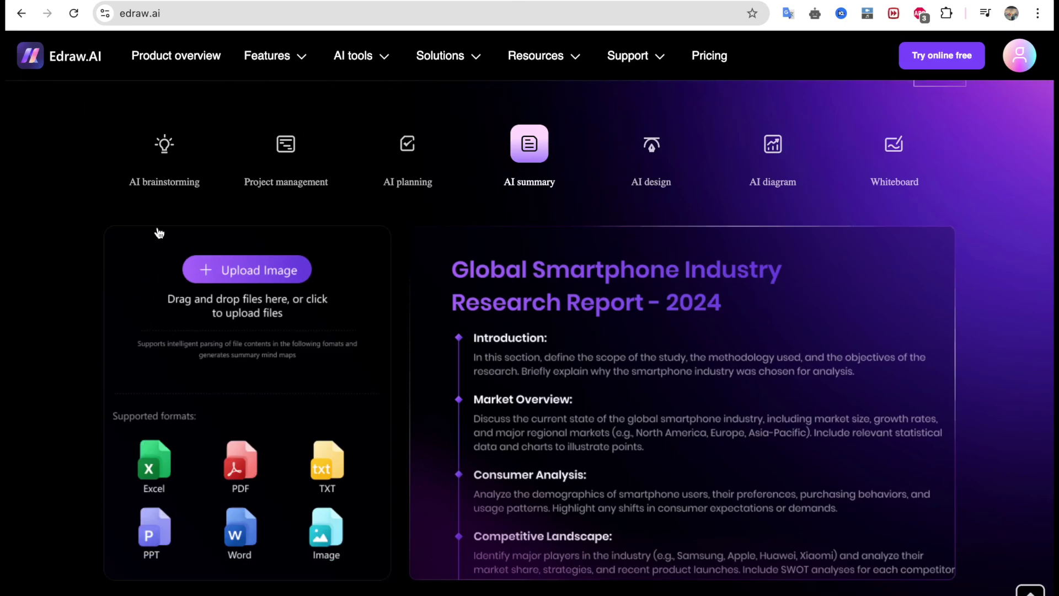
click(173, 183)
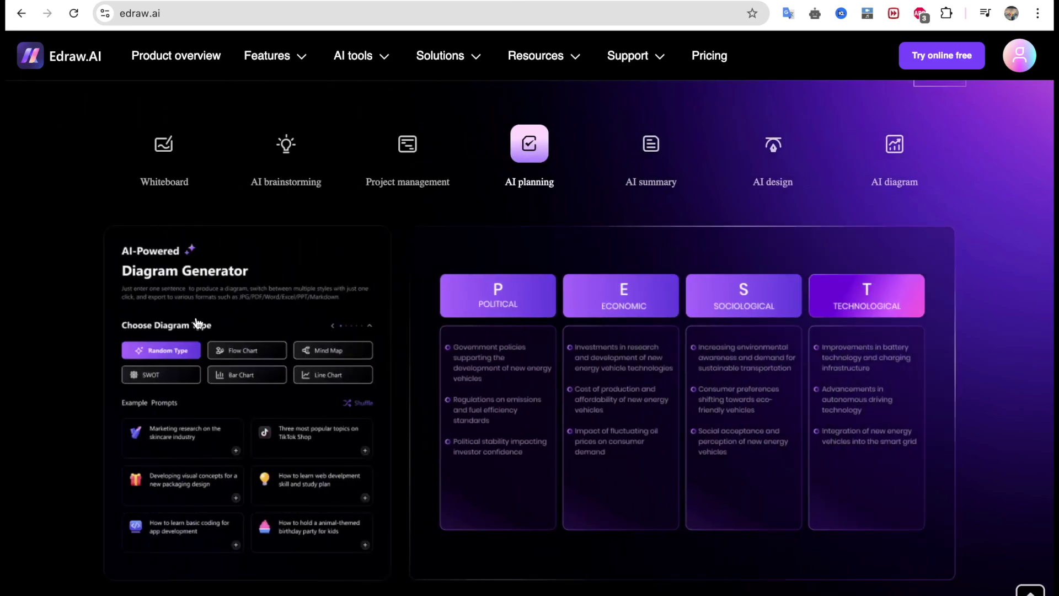
click(289, 160)
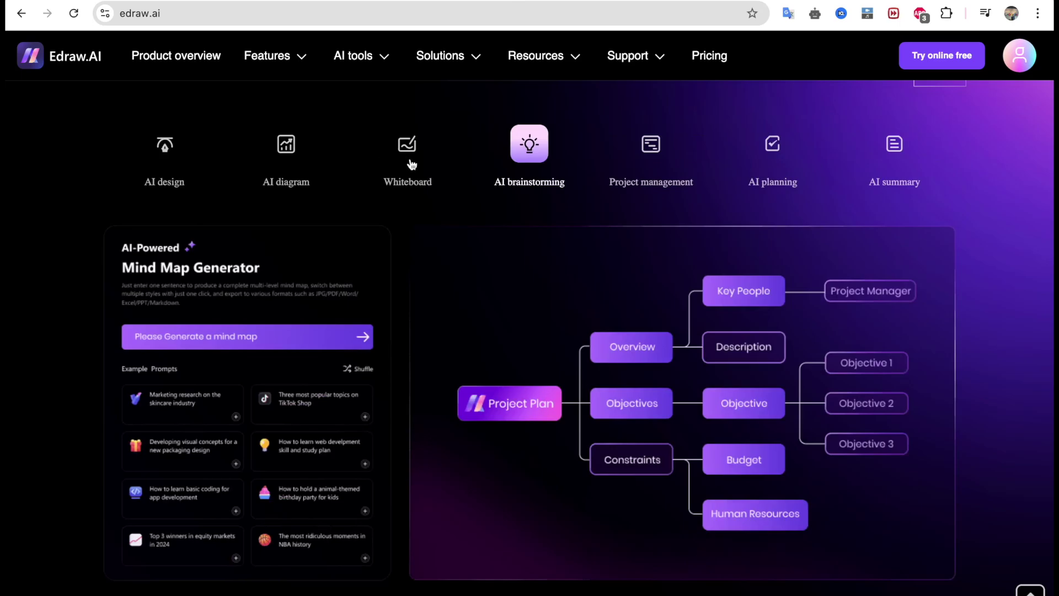